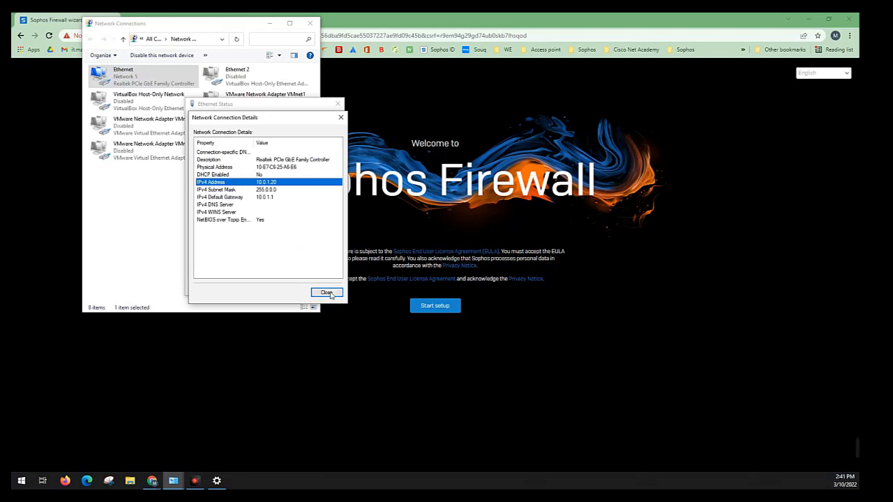
Open the IPv4 properties of the Ethernet adapter and close the Network Connections window
{"action": "left_click", "coordinate": [327, 292]}
{"action": "left_click", "coordinate": [215, 265]}
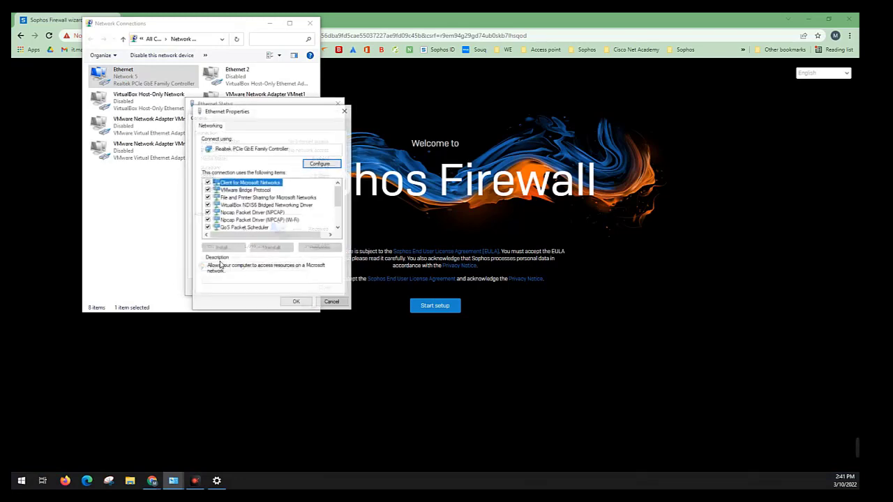
{"action": "scroll", "coordinate": [268, 216], "scroll_direction": "down", "scroll_amount": 1}
{"action": "double_click", "coordinate": [268, 214]}
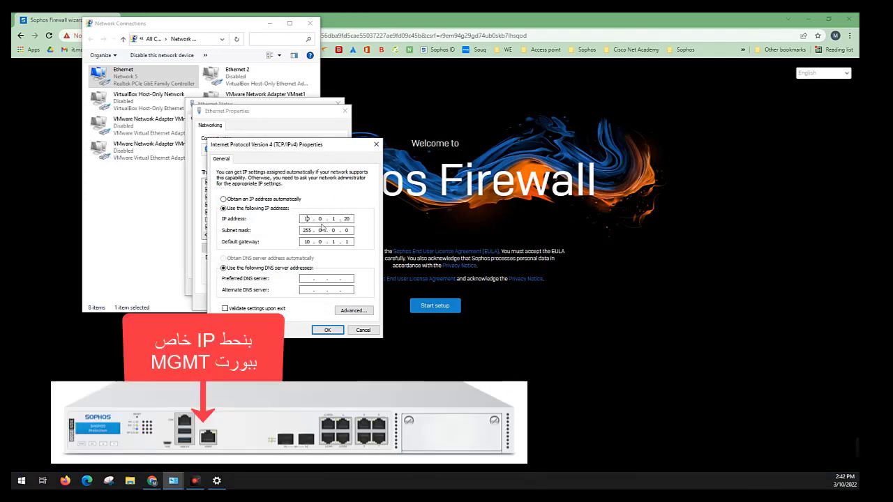
{"action": "left_click", "coordinate": [310, 23]}
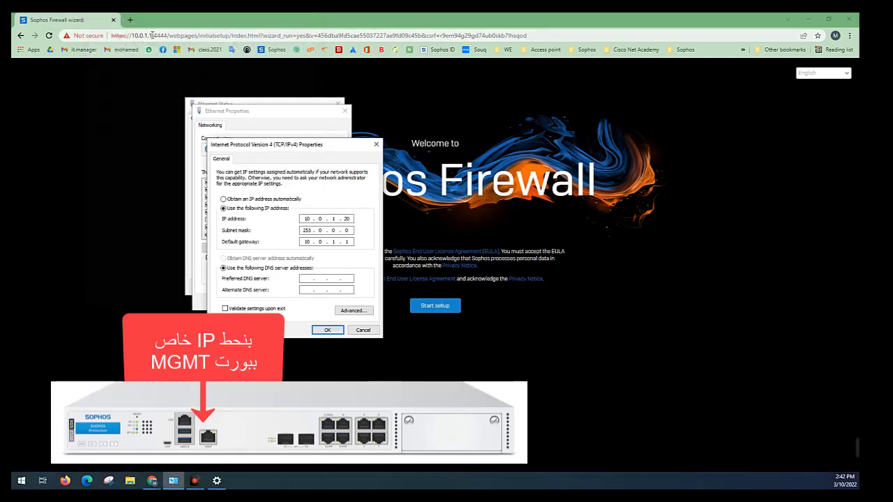
Compare the firewall's browser address with the adapter's static IP address side by side, and close the IPv4 and Ethernet properties
{"action": "left_click", "coordinate": [168, 35]}
{"action": "left_click_drag", "start_coordinate": [167, 35], "coordinate": [109, 37]}
{"action": "double_click", "coordinate": [281, 16]}
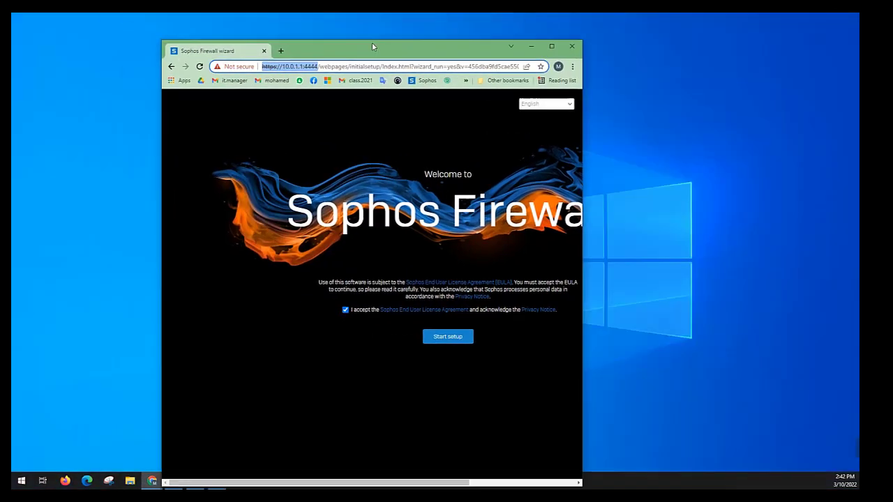
{"action": "left_click_drag", "start_coordinate": [376, 42], "coordinate": [591, 37]}
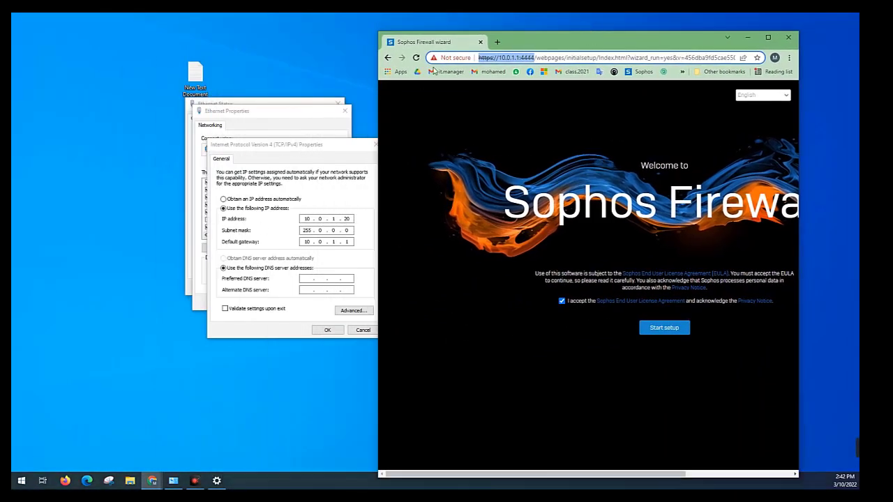
{"action": "left_click_drag", "start_coordinate": [536, 56], "coordinate": [473, 56]}
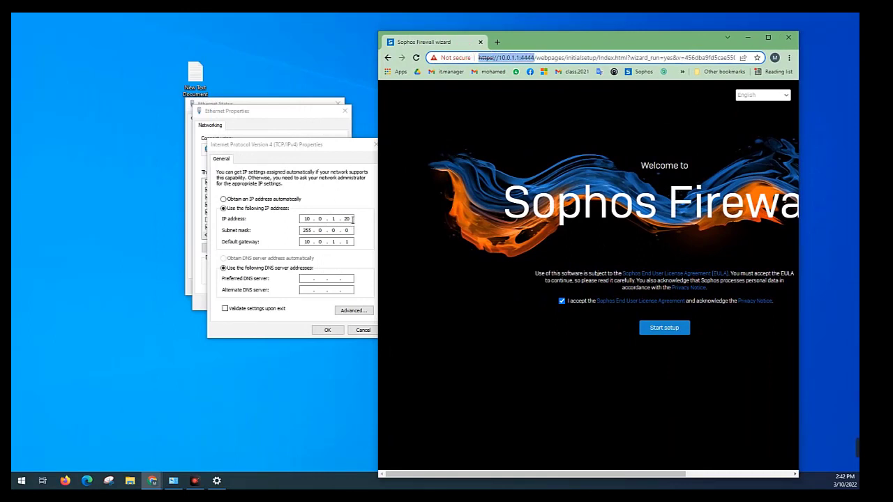
{"action": "left_click", "coordinate": [349, 219]}
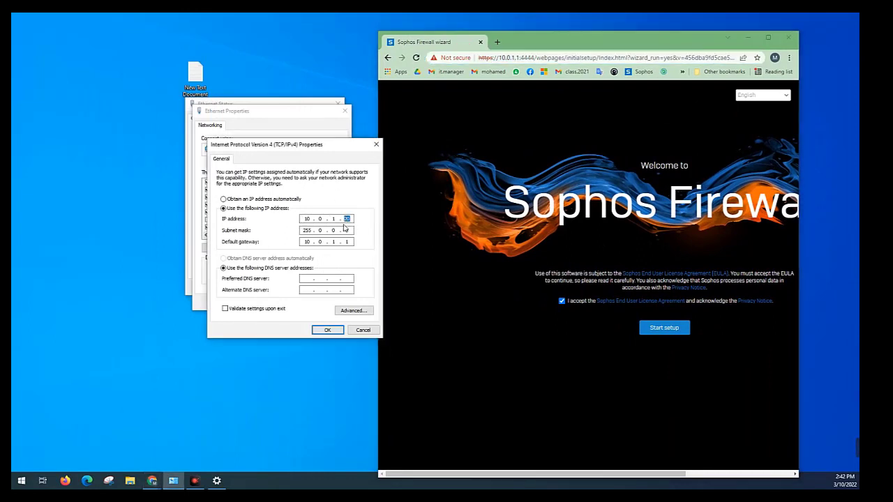
{"action": "left_click", "coordinate": [327, 330]}
{"action": "left_click", "coordinate": [311, 302]}
Maximize the browser window and start the Sophos Firewall setup
{"action": "left_click", "coordinate": [532, 40]}
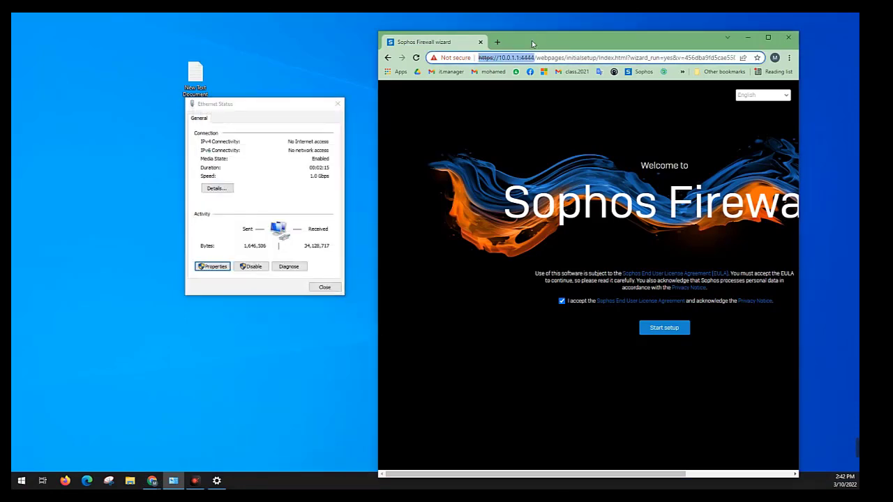
{"action": "double_click", "coordinate": [531, 40]}
{"action": "left_click", "coordinate": [427, 307]}
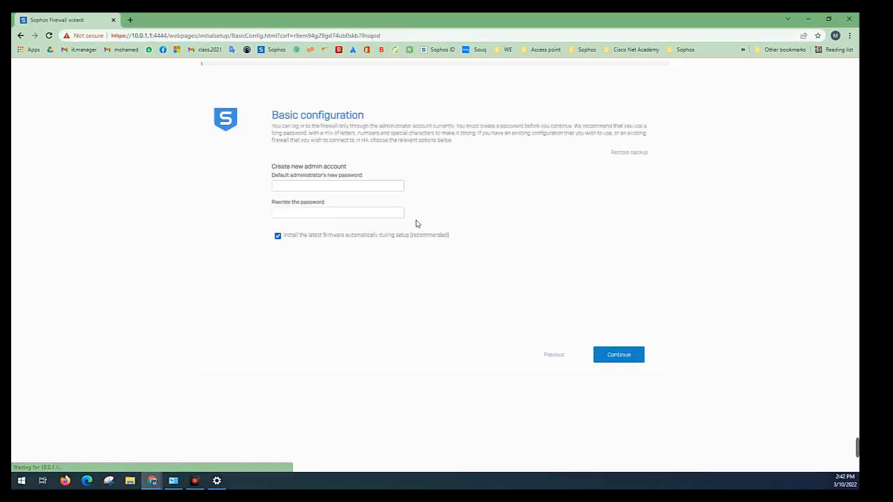
Enter a complex new password for the default administrator account
{"action": "left_click", "coordinate": [347, 185]}
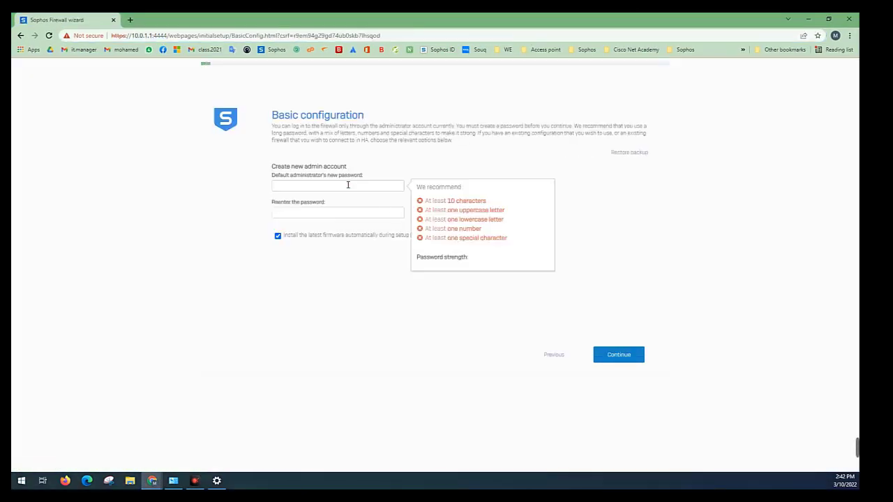
{"action": "type", "text": "@••••••"}
{"action": "key", "text": "ctrl+a"}
{"action": "key", "text": "BackSpace"}
{"action": "type", "text": "••••••"}
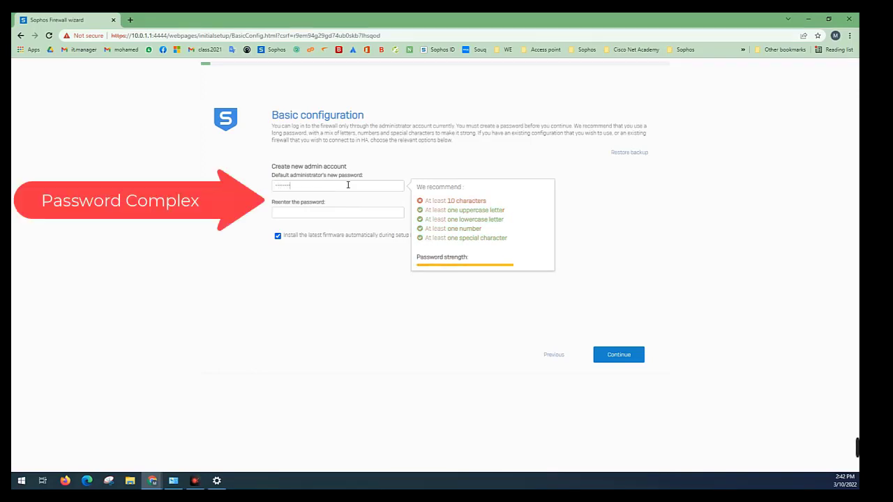
{"action": "type", "text": "•"}
{"action": "key", "text": "Tab"}
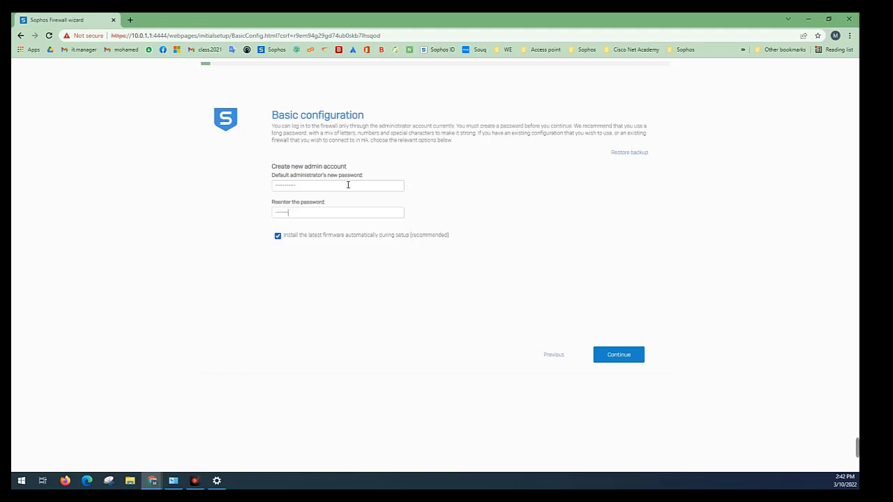
Fill in the administrator password confirmation and try to continue the setup
{"action": "double_click", "coordinate": [340, 212]}
{"action": "type", "text": "a"}
{"action": "left_click", "coordinate": [621, 355]}
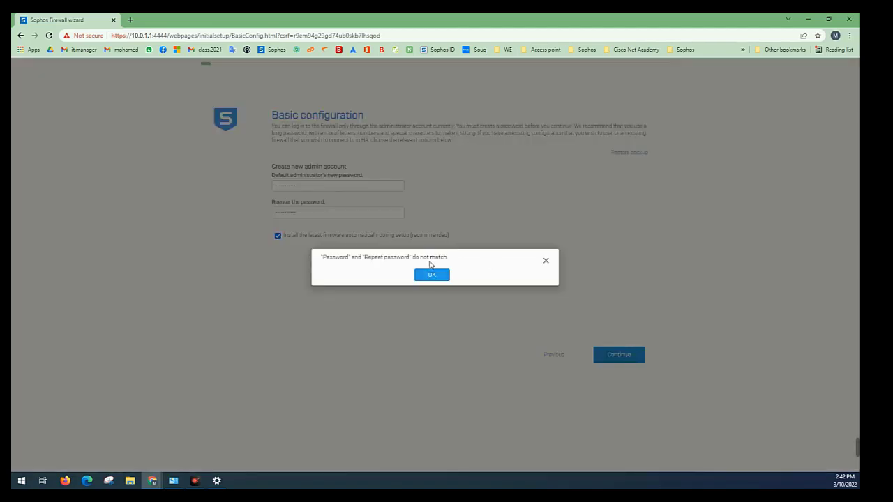
Enter the administrator password again in both password fields and continue with automatic firmware installation turned off
{"action": "left_click", "coordinate": [434, 275]}
{"action": "double_click", "coordinate": [345, 186]}
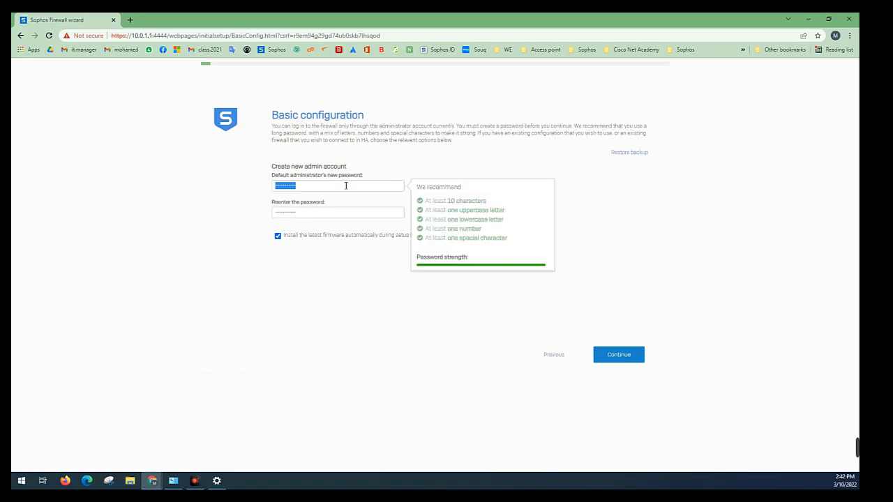
{"action": "type", "text": "@••••"}
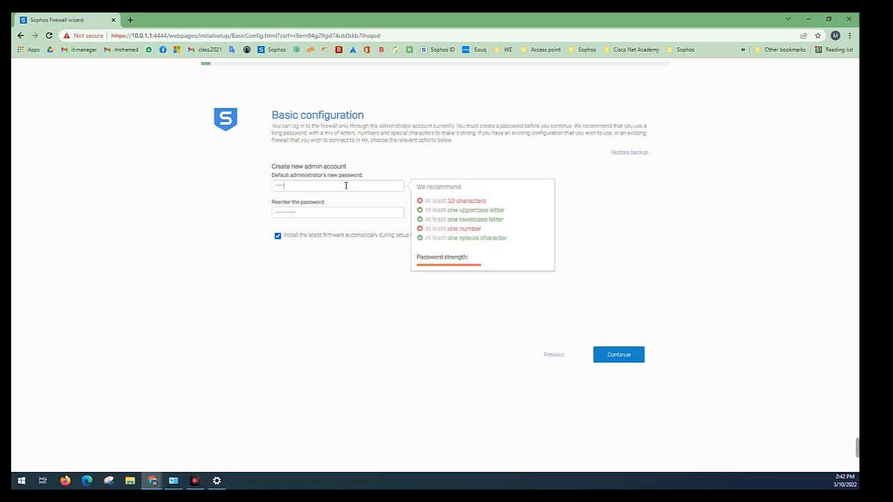
{"action": "type", "text": "••••"}
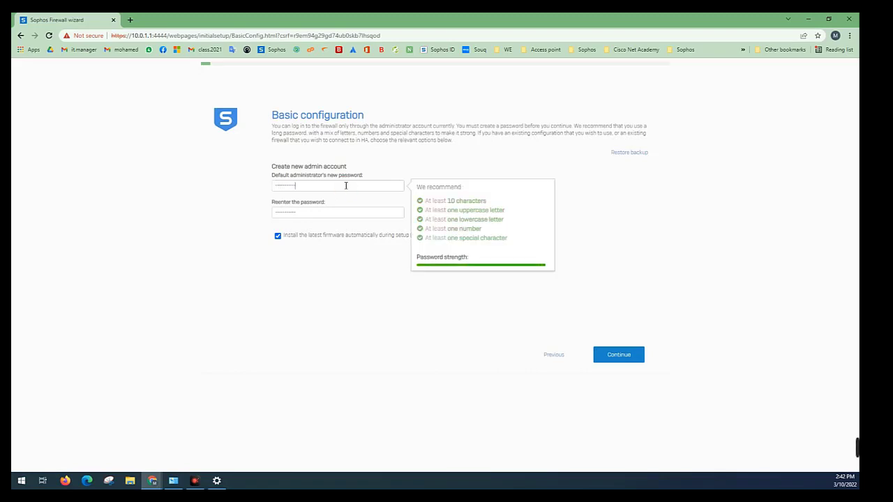
{"action": "key", "text": "Tab"}
{"action": "type", "text": "•"}
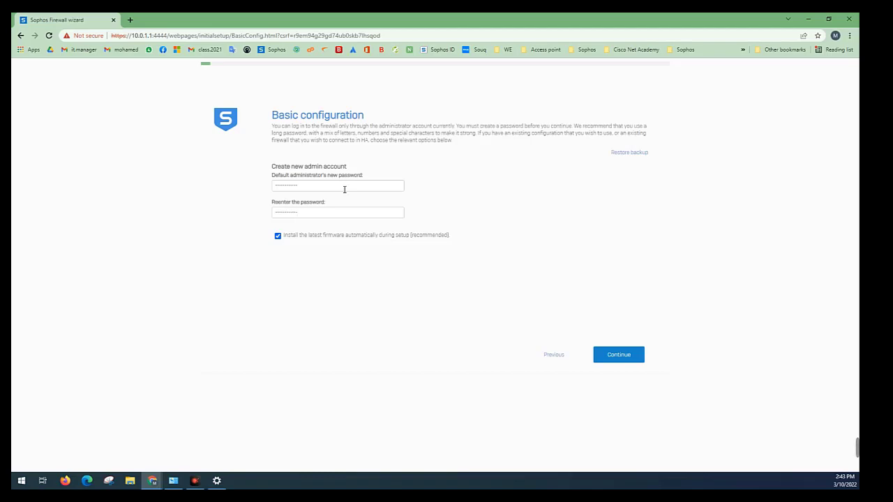
{"action": "left_click", "coordinate": [338, 236]}
{"action": "left_click", "coordinate": [611, 364]}
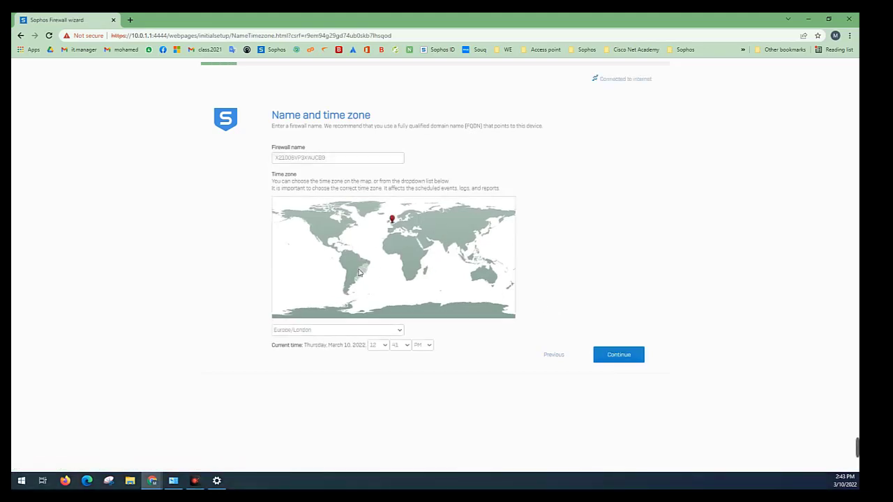
Name the firewall Future, set its time zone to Africa/Cairo, and continue
{"action": "double_click", "coordinate": [333, 159]}
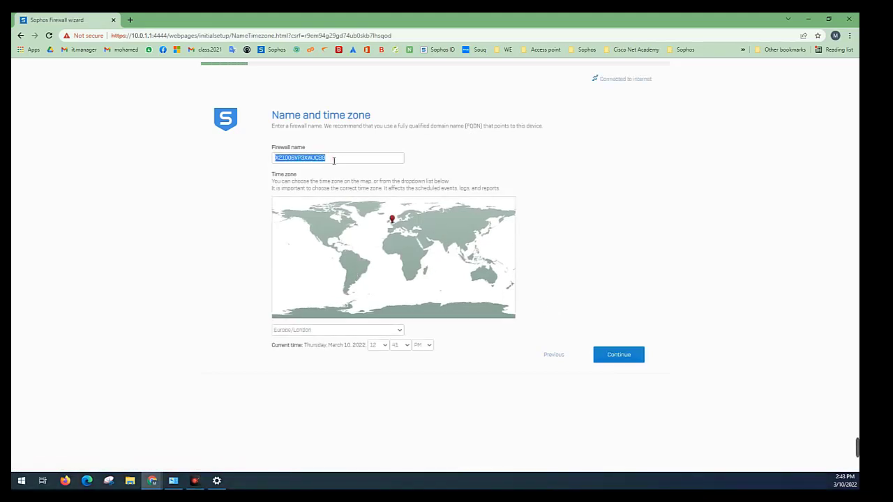
{"action": "type", "text": "Future"}
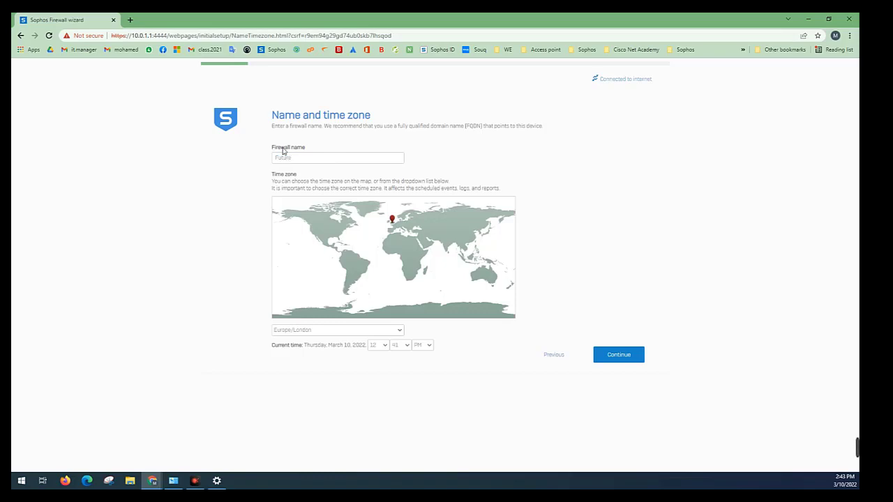
{"action": "left_click", "coordinate": [399, 328]}
{"action": "scroll", "coordinate": [391, 257], "scroll_direction": "up", "scroll_amount": 15}
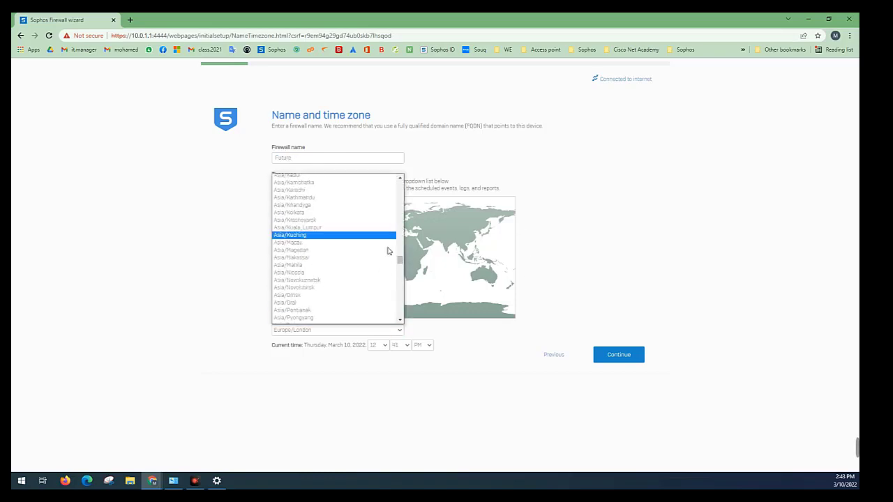
{"action": "left_click", "coordinate": [359, 208]}
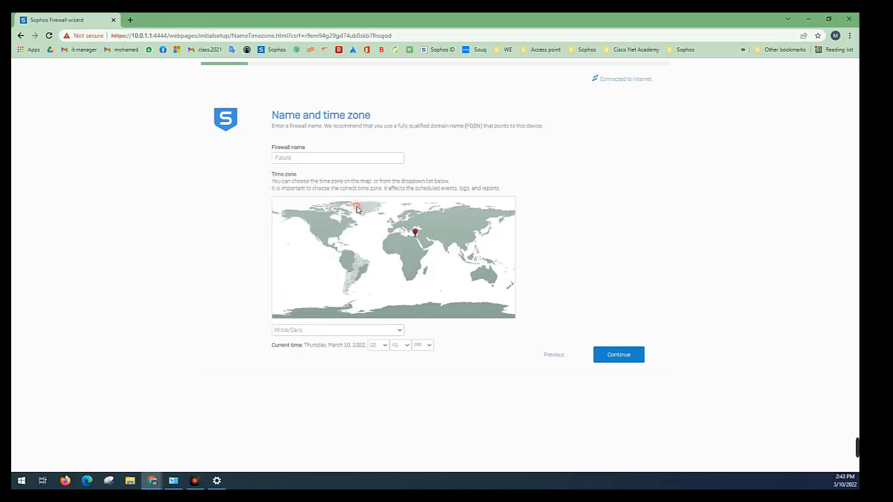
{"action": "left_click", "coordinate": [625, 355]}
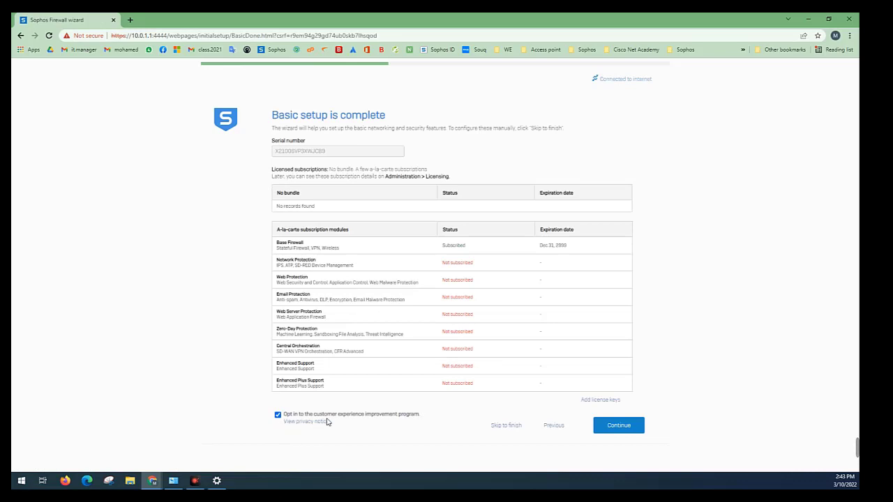
Opt out of the customer experience improvement program, review the serial number and subscription modules, and continue
{"action": "left_click", "coordinate": [386, 413]}
{"action": "left_click_drag", "start_coordinate": [337, 157], "coordinate": [237, 152]}
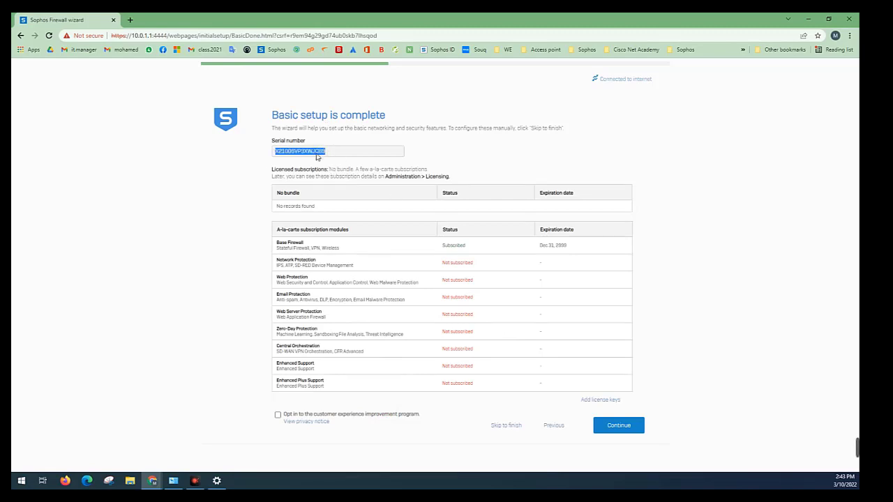
{"action": "left_click_drag", "start_coordinate": [317, 260], "coordinate": [269, 263]}
{"action": "left_click", "coordinate": [269, 263]}
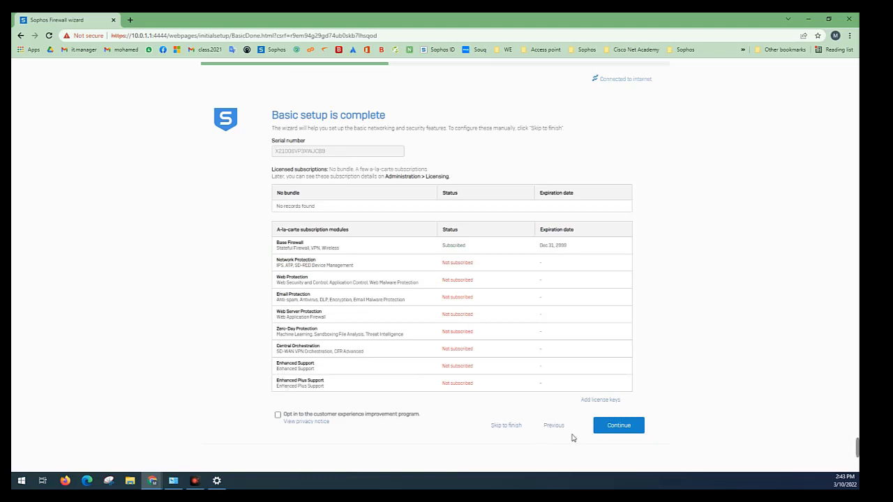
{"action": "left_click", "coordinate": [613, 431]}
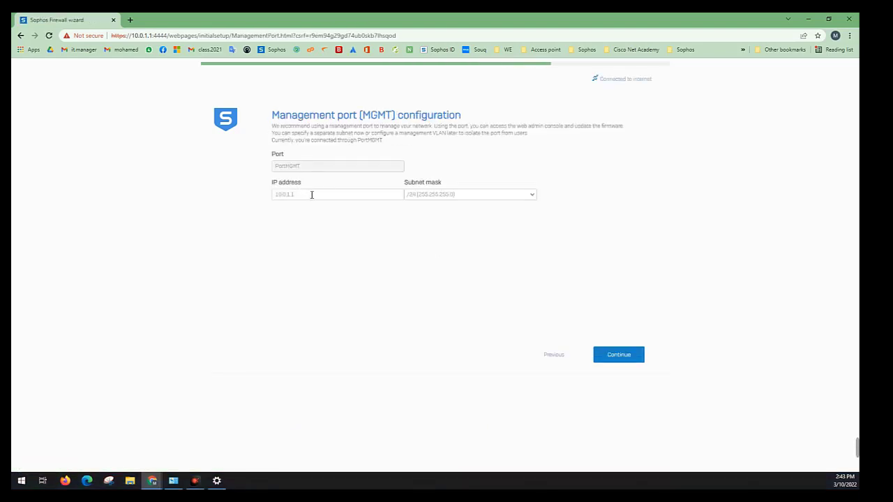
Review the management port's IP address and continue with its existing configuration
{"action": "double_click", "coordinate": [377, 115]}
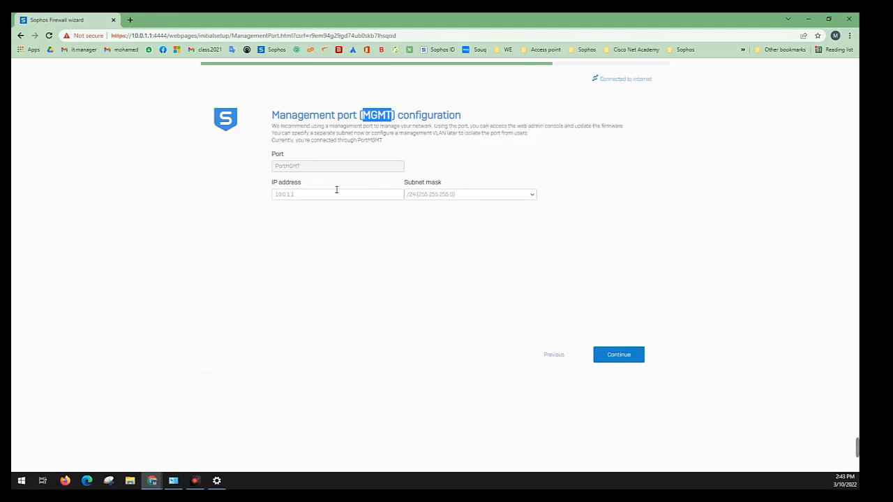
{"action": "left_click_drag", "start_coordinate": [336, 190], "coordinate": [251, 193]}
{"action": "left_click", "coordinate": [367, 230]}
{"action": "left_click", "coordinate": [620, 357]}
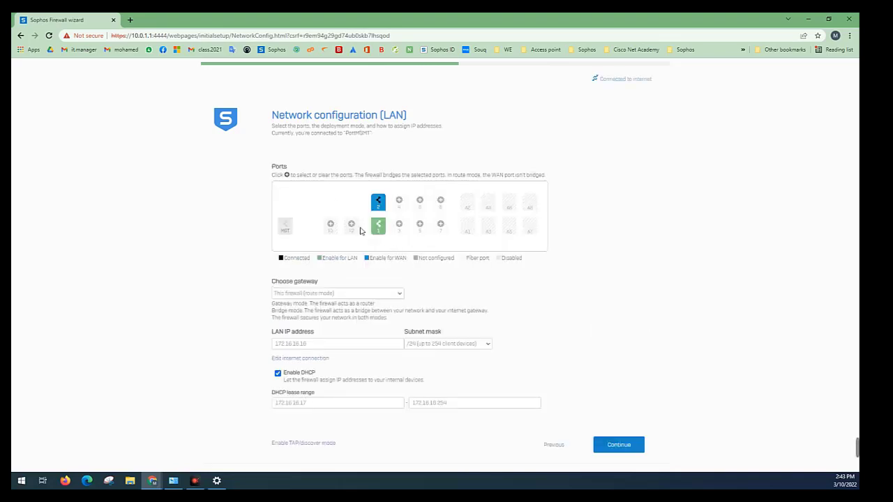
Try the Internet gateway (bridge mode) option and return the gateway choice to This firewall (route mode)
{"action": "left_click", "coordinate": [296, 293]}
{"action": "left_click", "coordinate": [301, 313]}
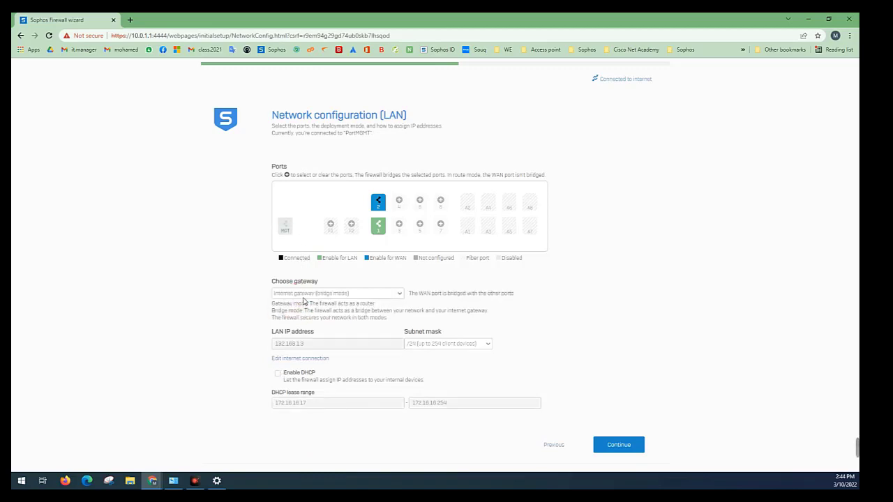
{"action": "left_click", "coordinate": [305, 294]}
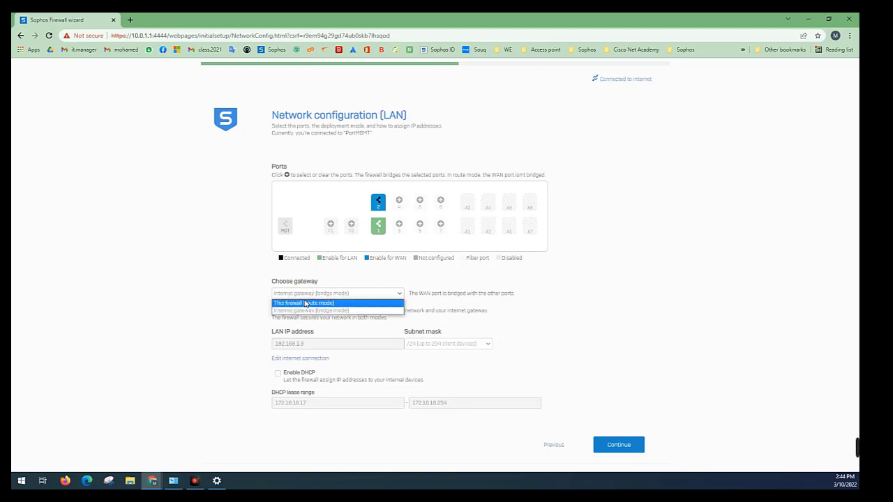
{"action": "left_click", "coordinate": [306, 303]}
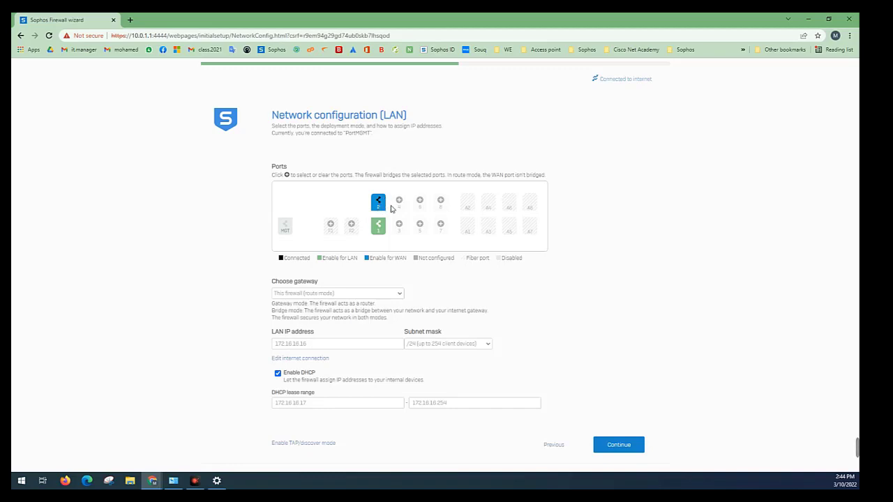
Clear port 1 from the LAN ports and enable port 7 for LAN instead
{"action": "left_click", "coordinate": [379, 228]}
{"action": "left_click", "coordinate": [401, 229]}
{"action": "left_click", "coordinate": [400, 229]}
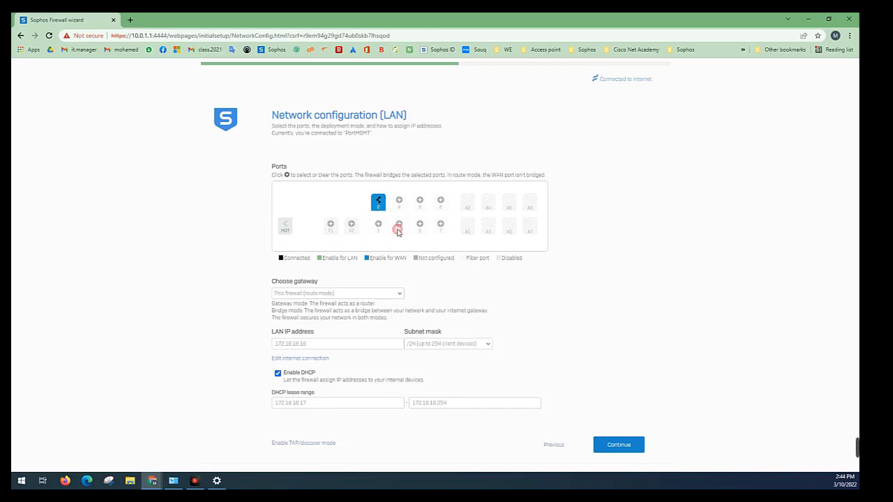
{"action": "left_click", "coordinate": [441, 224]}
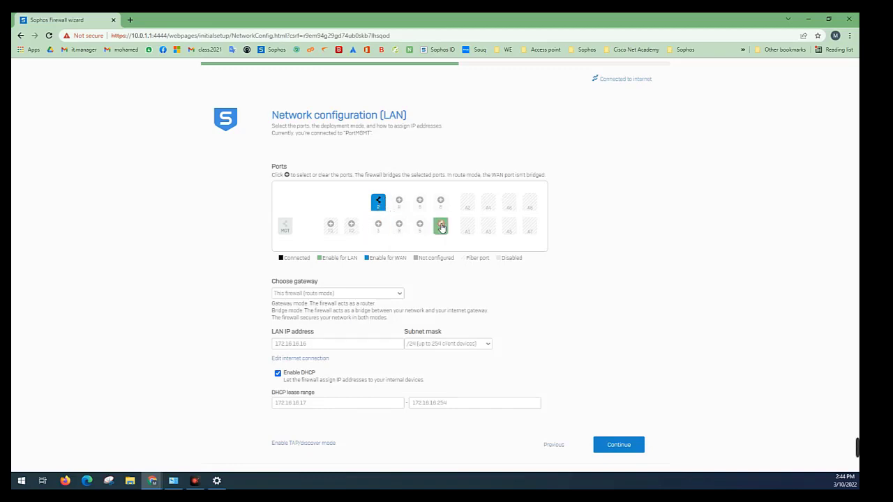
Set the LAN IP address to 10.0.0.1
{"action": "double_click", "coordinate": [320, 343]}
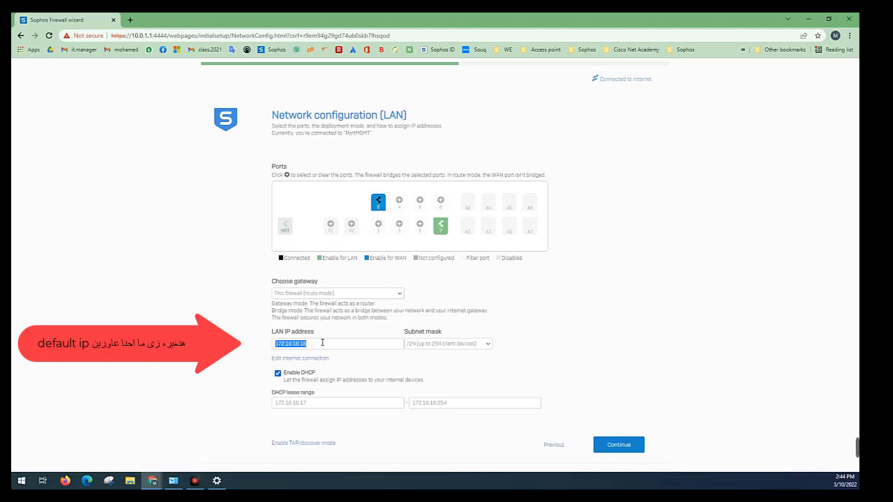
{"action": "type", "text": "10.0.0.1"}
{"action": "left_click", "coordinate": [373, 396]}
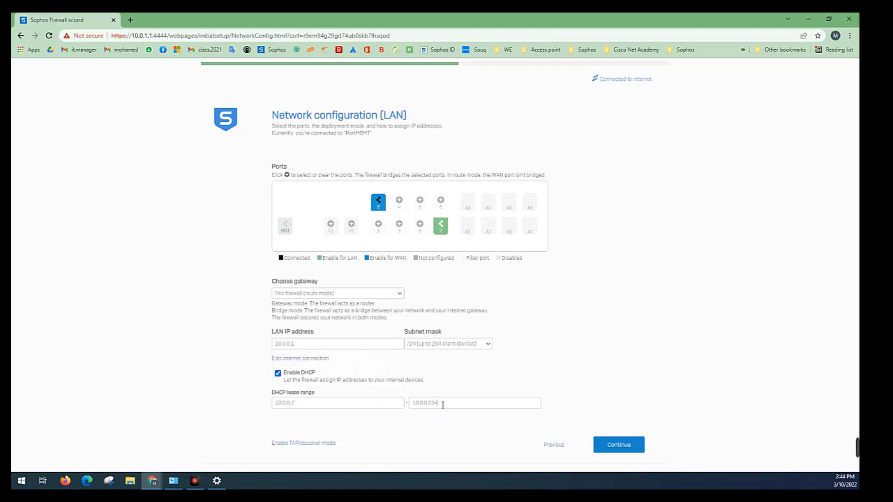
Review the start and end addresses of the DHCP lease range and continue with the LAN network configuration
{"action": "left_click_drag", "start_coordinate": [310, 401], "coordinate": [244, 396]}
{"action": "left_click_drag", "start_coordinate": [452, 405], "coordinate": [358, 402]}
{"action": "left_click", "coordinate": [388, 425]}
{"action": "left_click", "coordinate": [620, 445]}
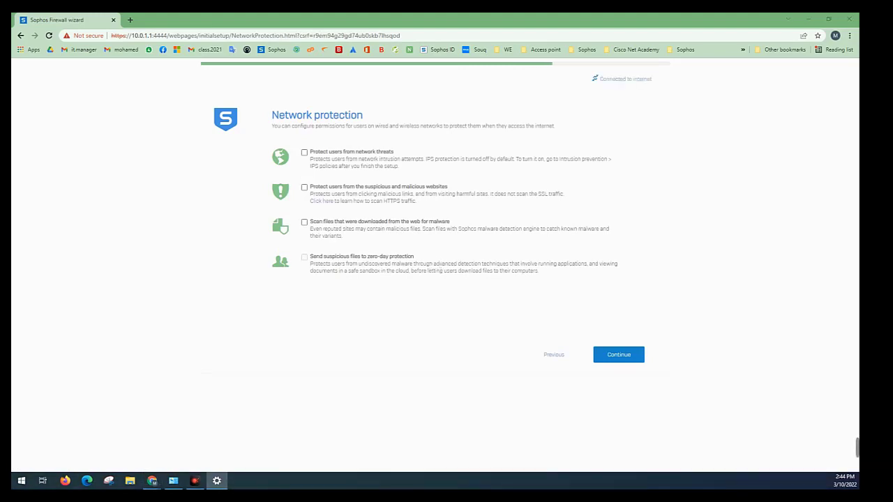
Switch to the Windows Network Connections window, enable the Wi-Fi adapter and close the window
{"action": "left_click", "coordinate": [173, 481]}
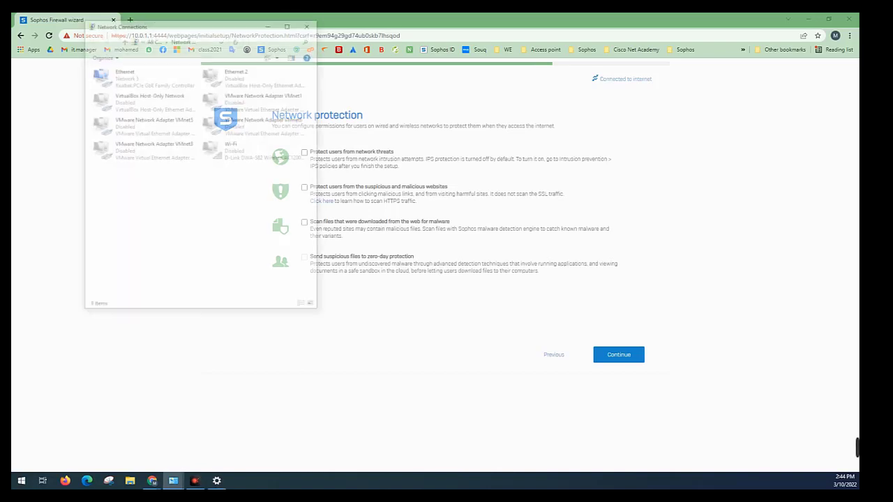
{"action": "right_click", "coordinate": [236, 72]}
{"action": "left_click", "coordinate": [213, 150]}
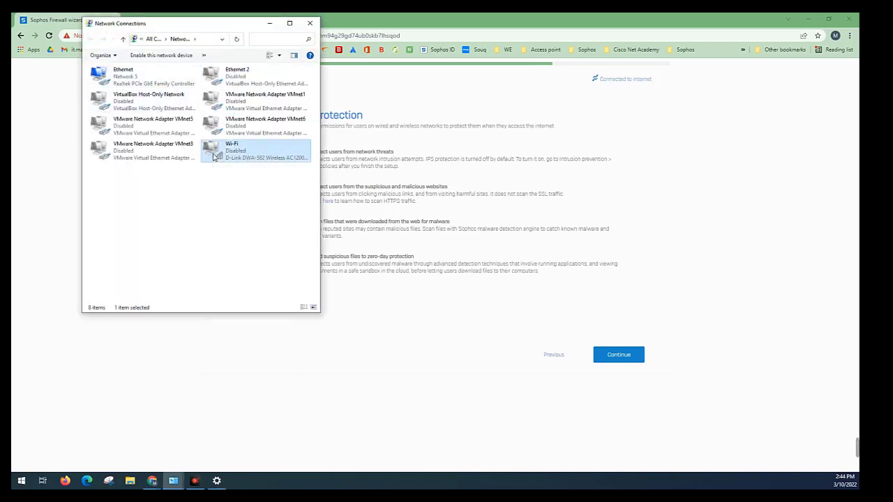
{"action": "right_click", "coordinate": [212, 150]}
{"action": "left_click", "coordinate": [235, 157]}
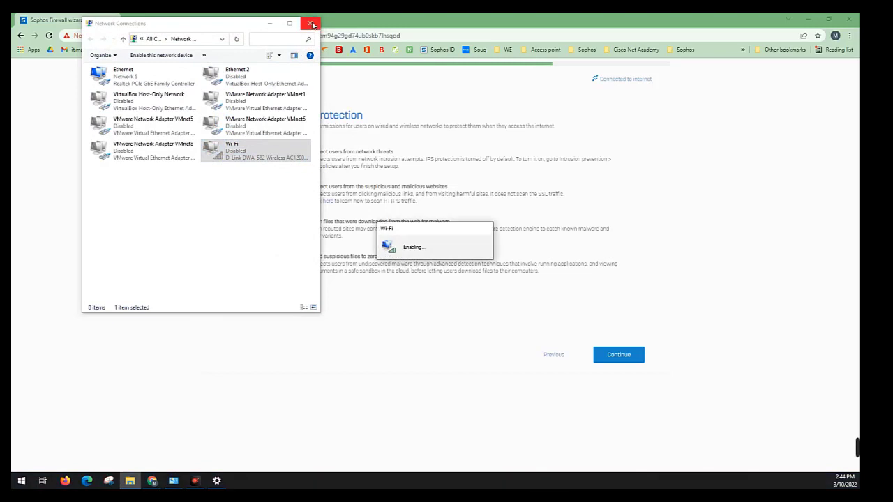
{"action": "left_click", "coordinate": [310, 24]}
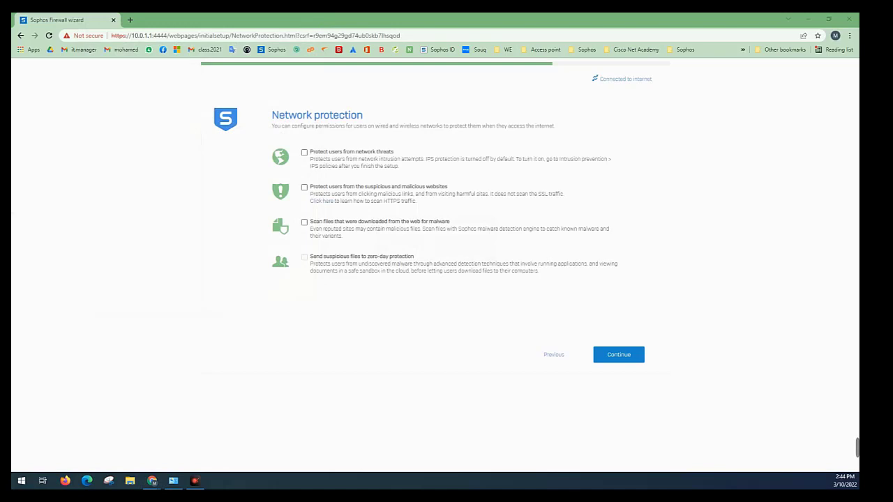
Enable network threat protection, malicious website protection, web malware scanning and zero-day protection, and continue the wizard
{"action": "left_click", "coordinate": [304, 152]}
{"action": "left_click", "coordinate": [305, 187]}
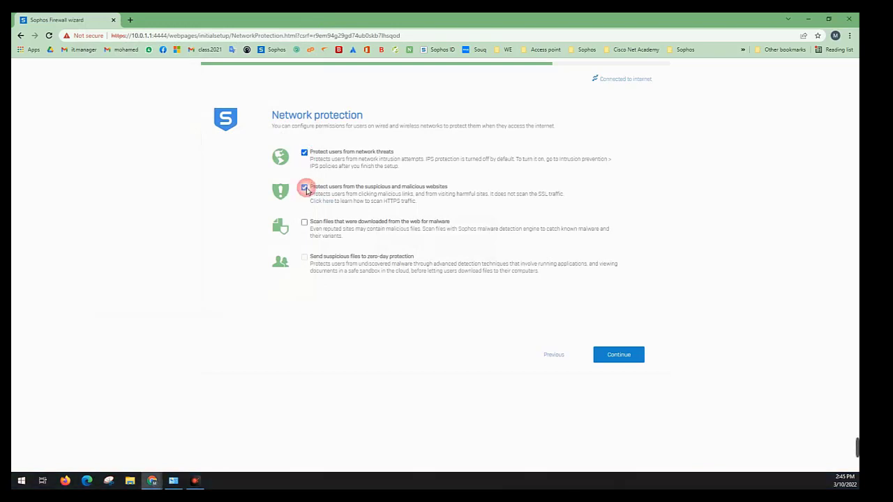
{"action": "left_click", "coordinate": [304, 222]}
{"action": "left_click", "coordinate": [305, 257]}
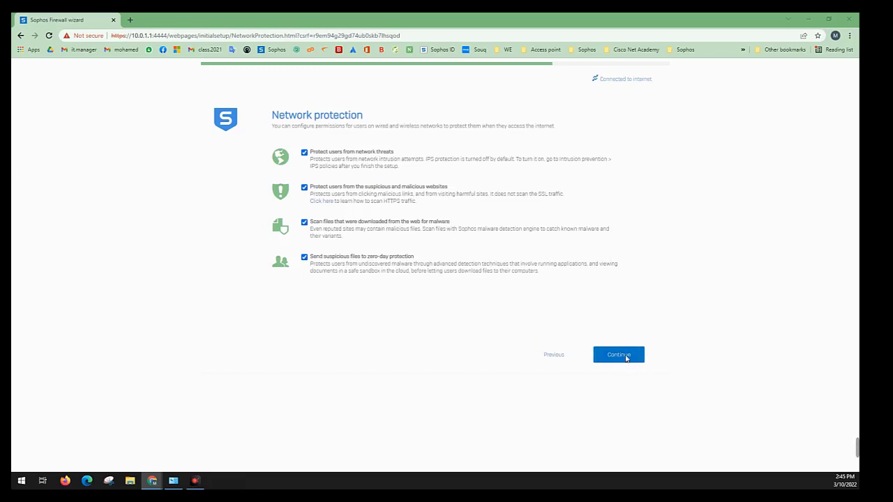
{"action": "left_click_drag", "start_coordinate": [396, 153], "coordinate": [309, 153]}
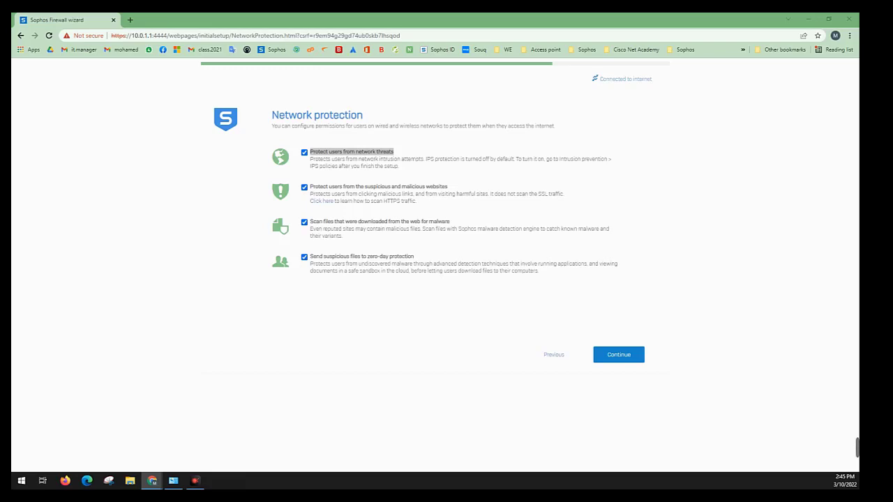
{"action": "left_click", "coordinate": [639, 359]}
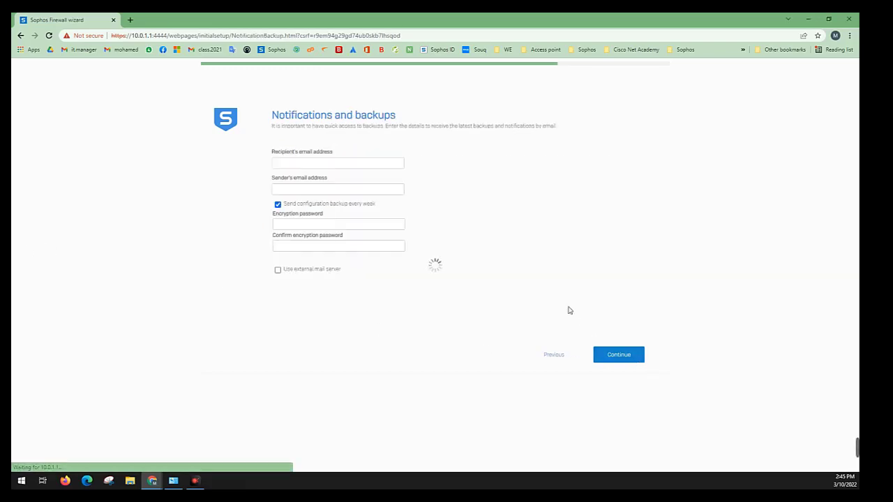
Enter the recipient's and sender's email addresses and the backup encryption password with its confirmation, and continue to the summary
{"action": "left_click", "coordinate": [339, 165]}
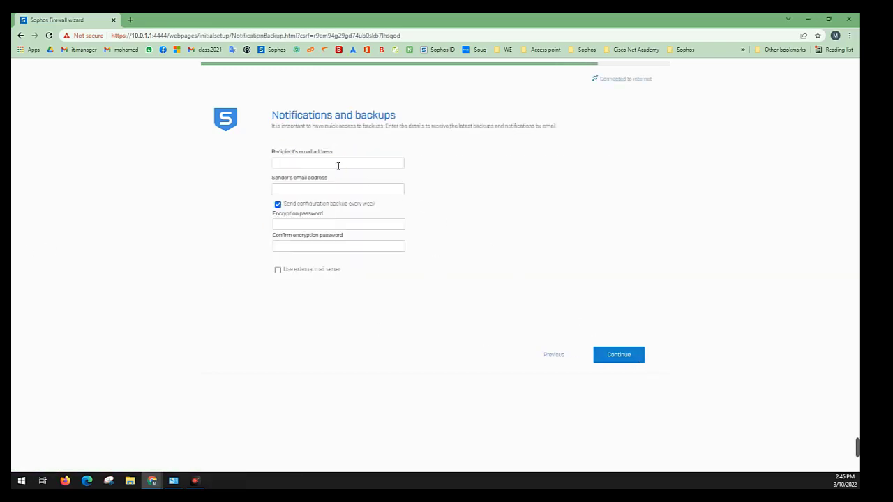
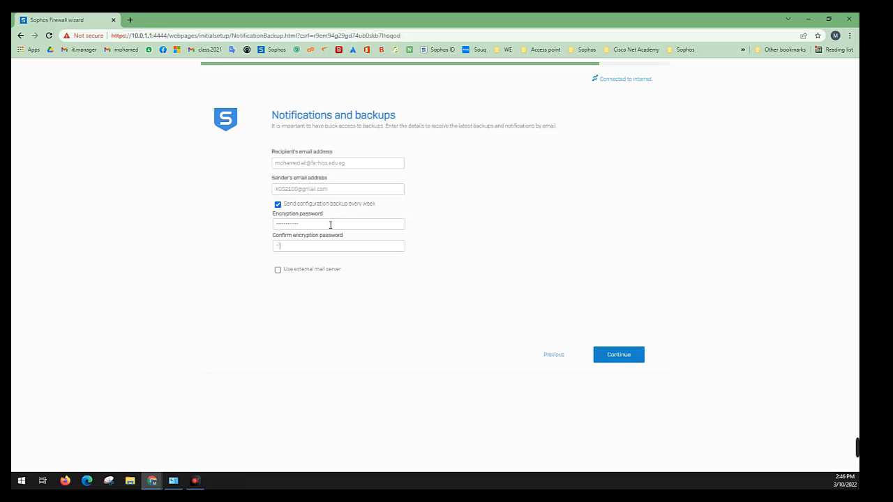
{"action": "key", "text": "ctrl+a"}
{"action": "key", "text": "BackSpace"}
{"action": "left_click", "coordinate": [634, 358]}
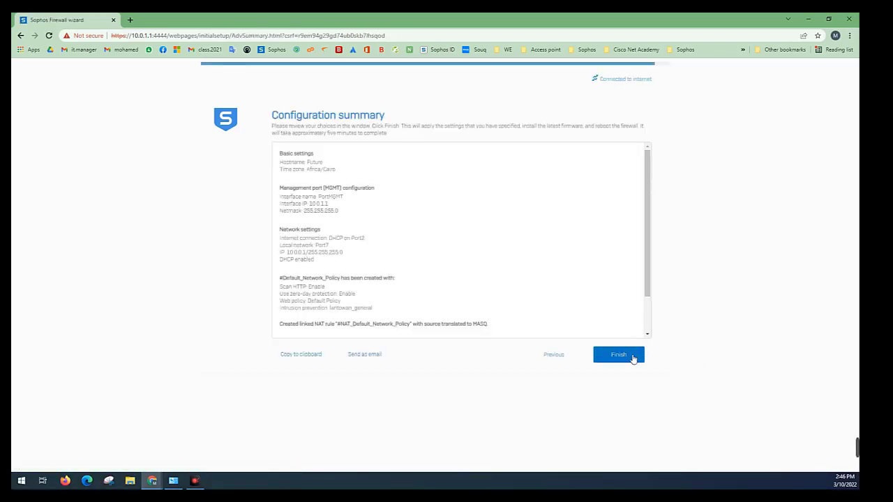
Copy the entire configuration summary text, from Basic settings through Notifications and backups
{"action": "scroll", "coordinate": [433, 320], "scroll_direction": "down", "scroll_amount": 2}
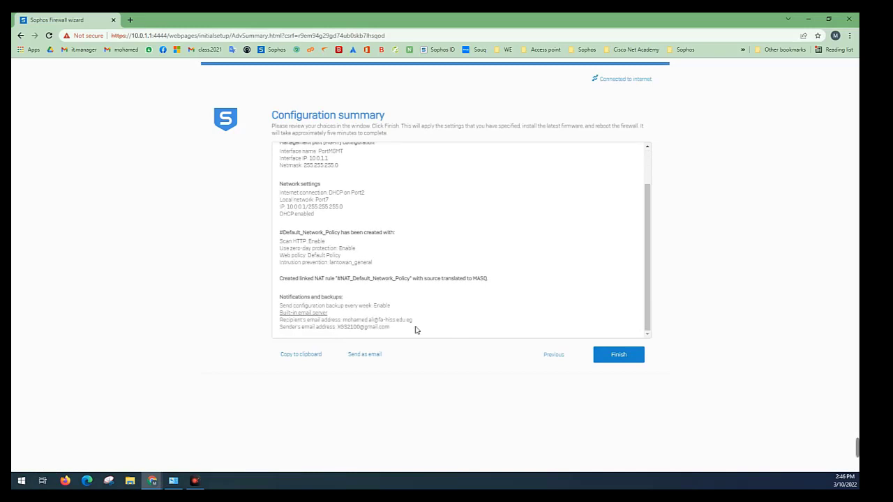
{"action": "left_click_drag", "start_coordinate": [414, 332], "coordinate": [281, 150]}
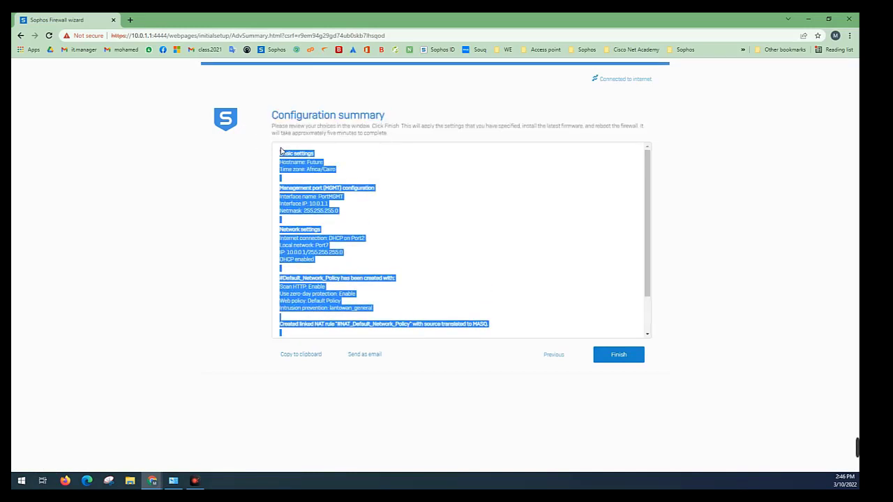
{"action": "right_click", "coordinate": [281, 152]}
{"action": "left_click", "coordinate": [290, 155]}
Create a new text document on the desktop and paste the configuration summary into it in Notepad
{"action": "left_click_drag", "start_coordinate": [306, 20], "coordinate": [613, 54]}
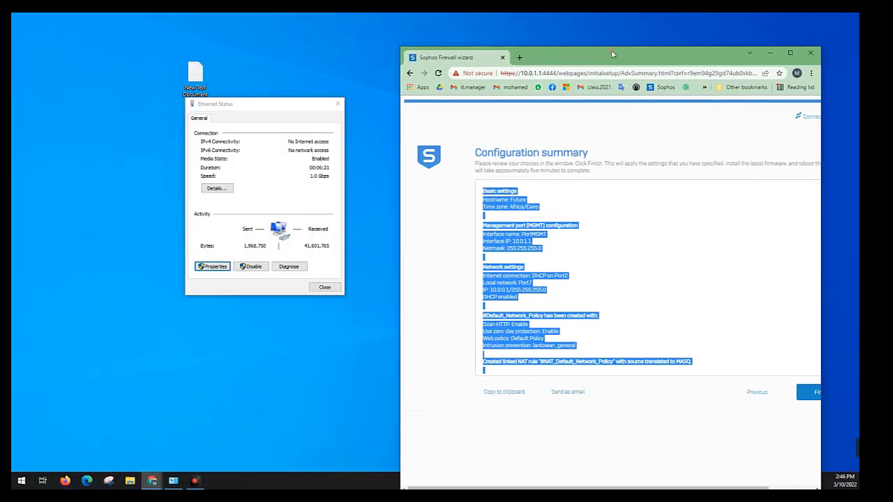
{"action": "right_click", "coordinate": [351, 63]}
{"action": "mouse_move", "coordinate": [433, 152]}
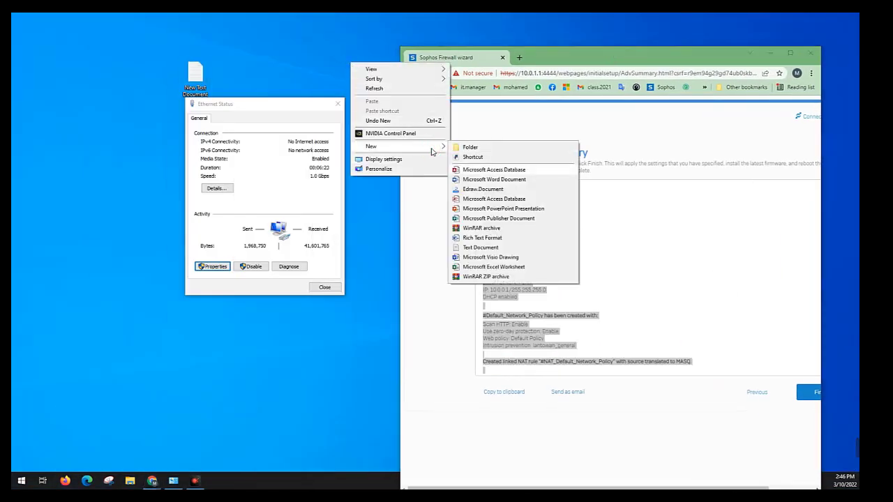
{"action": "left_click", "coordinate": [455, 247]}
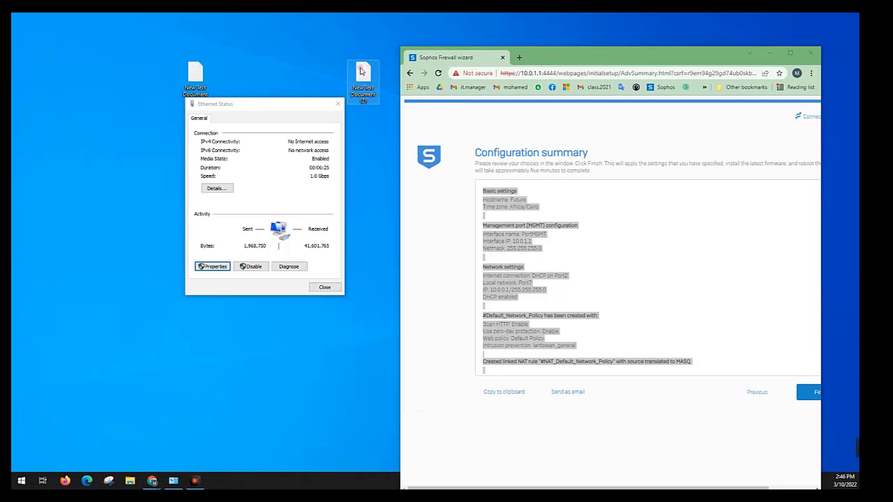
{"action": "double_click", "coordinate": [361, 71]}
{"action": "right_click", "coordinate": [329, 172]}
{"action": "left_click", "coordinate": [331, 210]}
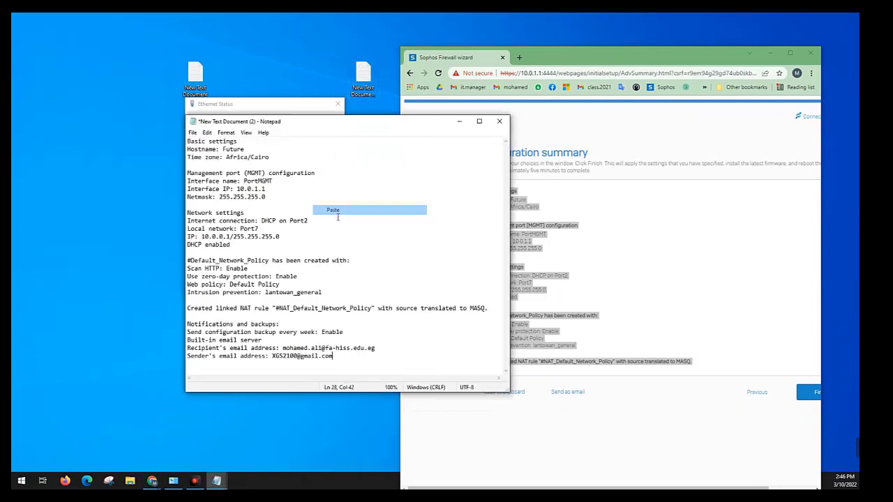
Select the "Basic settings" heading in the document, then save and close the file
{"action": "left_click_drag", "start_coordinate": [238, 141], "coordinate": [187, 141]}
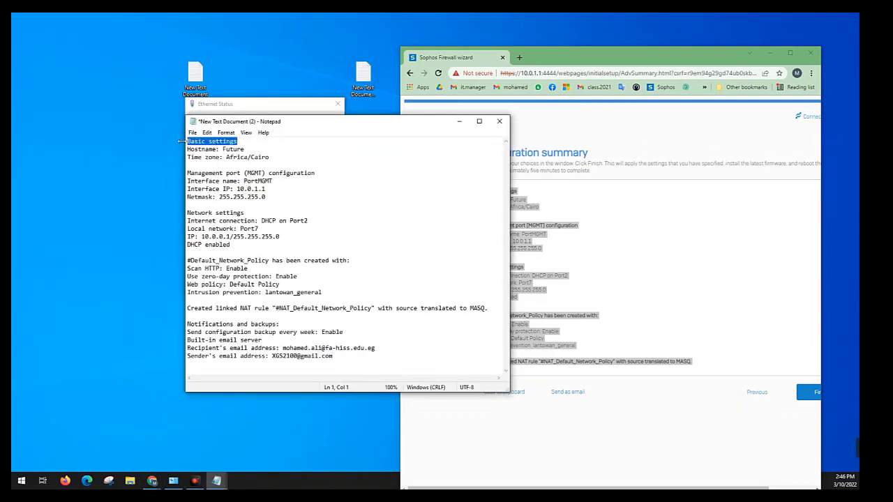
{"action": "left_click", "coordinate": [501, 121]}
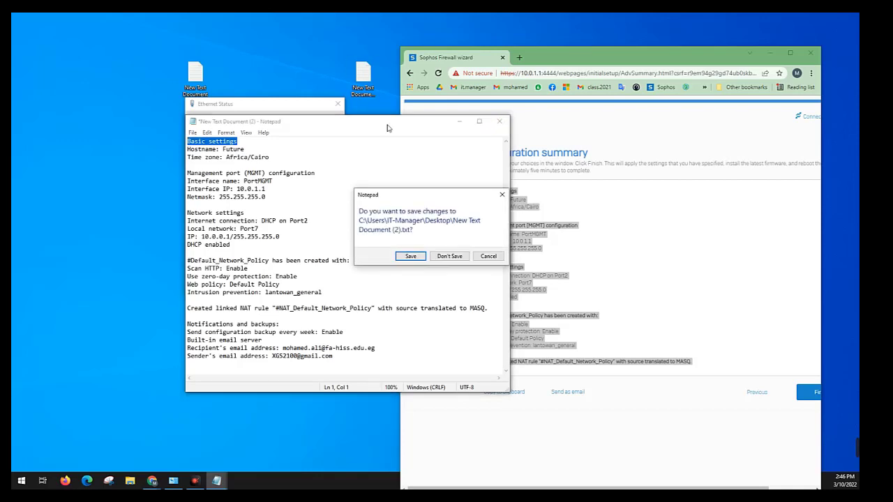
{"action": "left_click", "coordinate": [416, 258]}
Rename the new text document containing the summary on the desktop to "Basic settings"
{"action": "right_click", "coordinate": [364, 90]}
{"action": "left_click", "coordinate": [331, 134]}
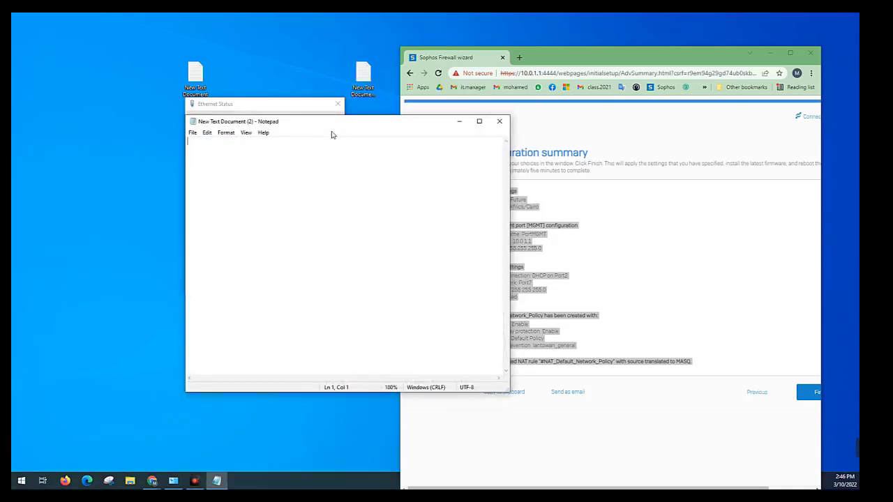
{"action": "left_click", "coordinate": [498, 122]}
{"action": "right_click", "coordinate": [368, 83]}
{"action": "left_click", "coordinate": [409, 286]}
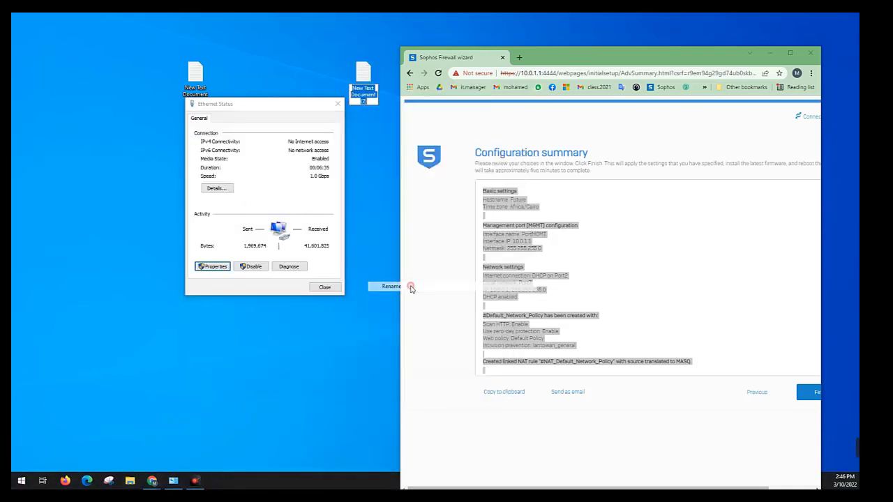
{"action": "key", "text": "ctrl+v"}
{"action": "key", "text": "Return"}
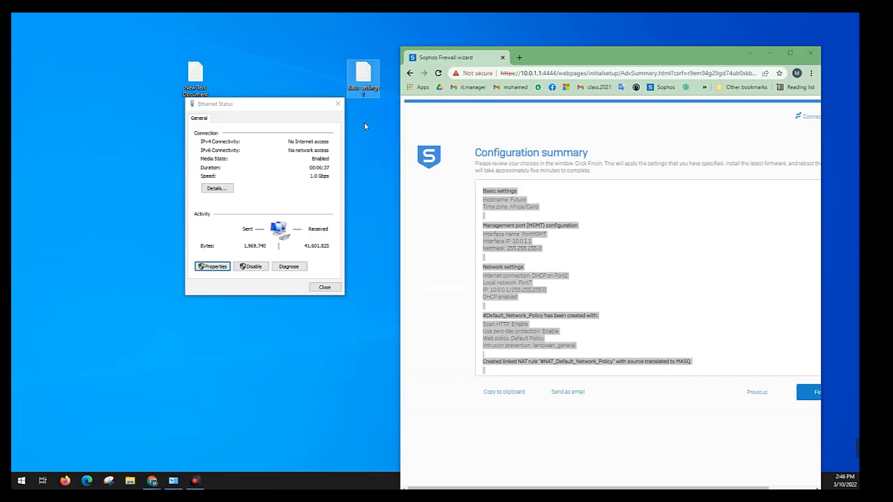
Return to the maximized firewall wizard and finish it to apply the configuration and restart the firewall
{"action": "double_click", "coordinate": [581, 49]}
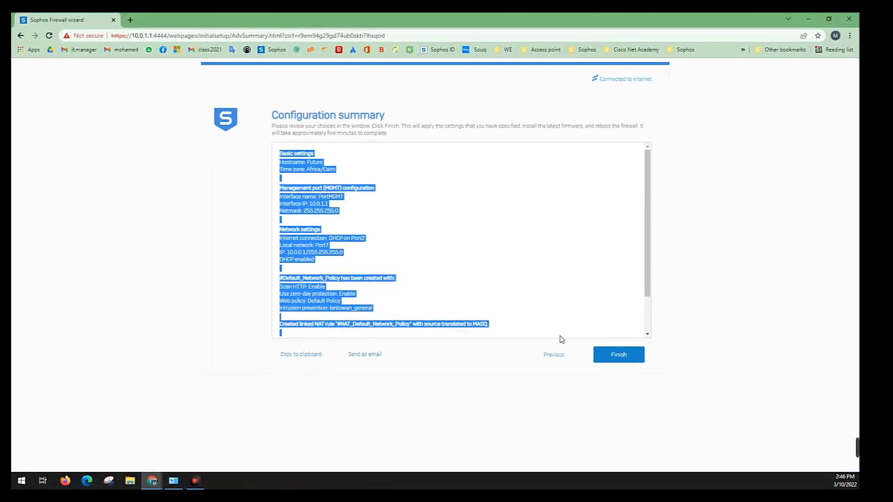
{"action": "left_click", "coordinate": [617, 356]}
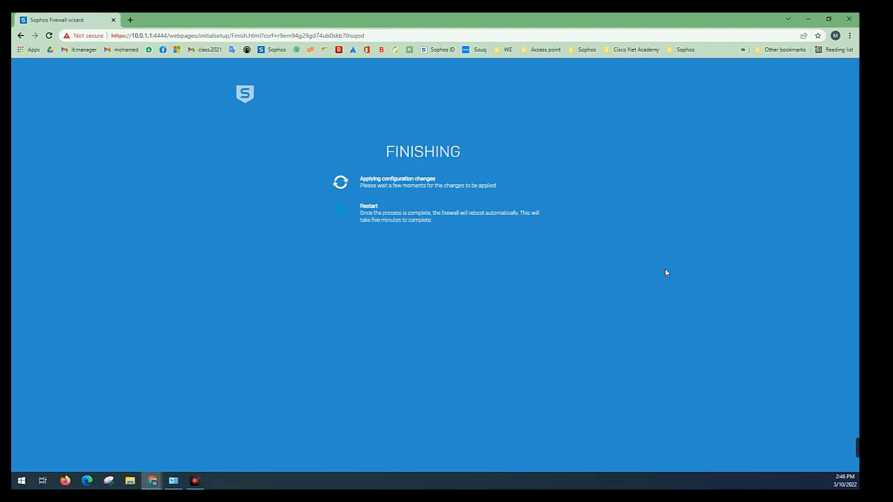
{"action": "mouse_move", "coordinate": [843, 452]}
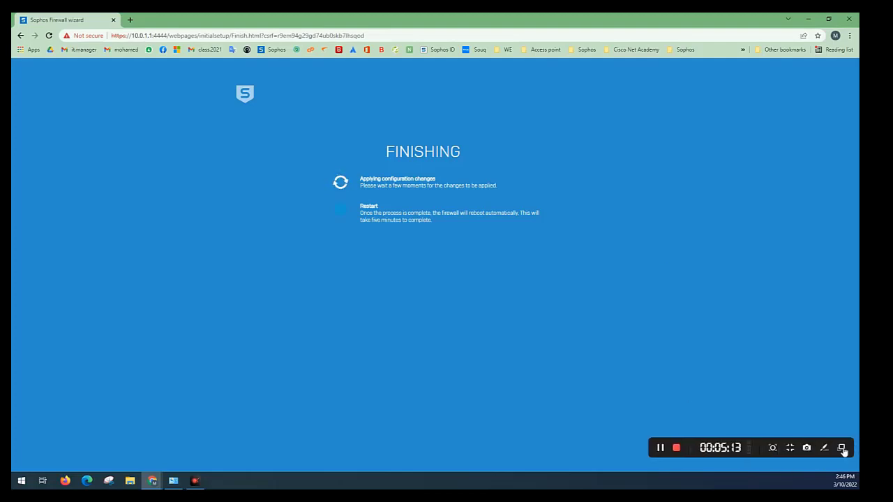
{"action": "left_click", "coordinate": [660, 448]}
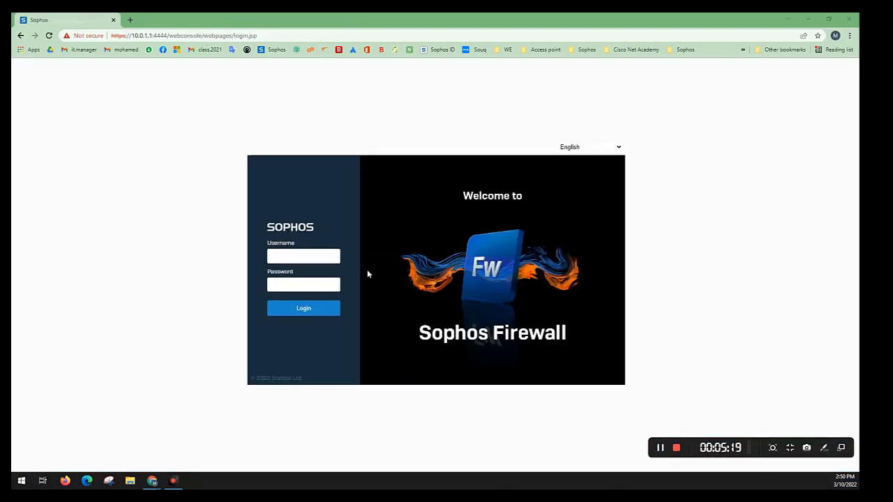
Log in to the Sophos Firewall web console as admin with the account password
{"action": "left_click", "coordinate": [316, 255]}
{"action": "left_click", "coordinate": [310, 274]}
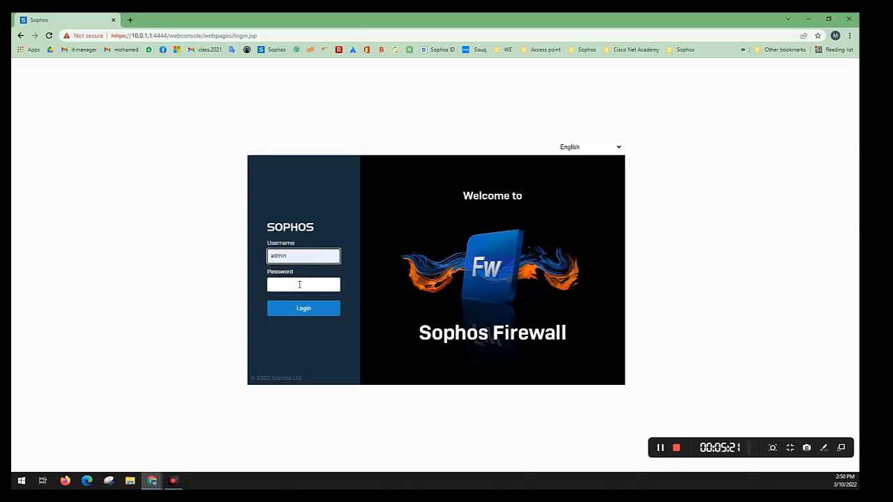
{"action": "left_click", "coordinate": [299, 285]}
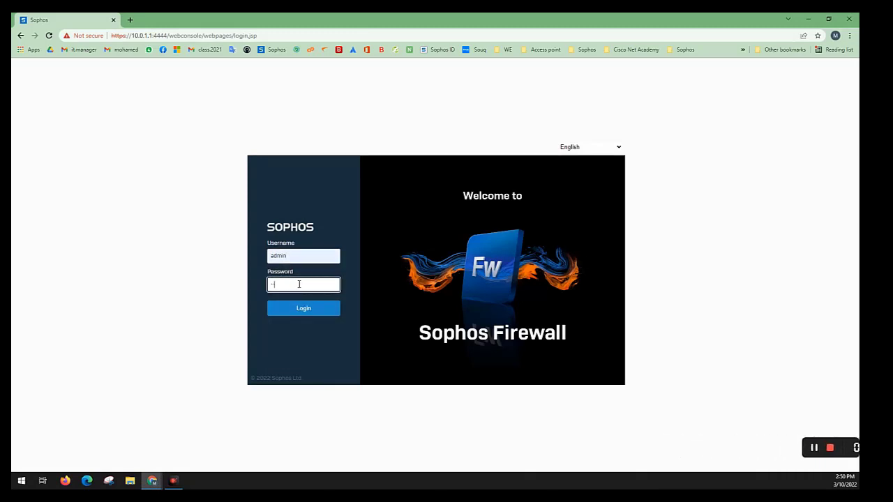
{"action": "type", "text": "•••••"}
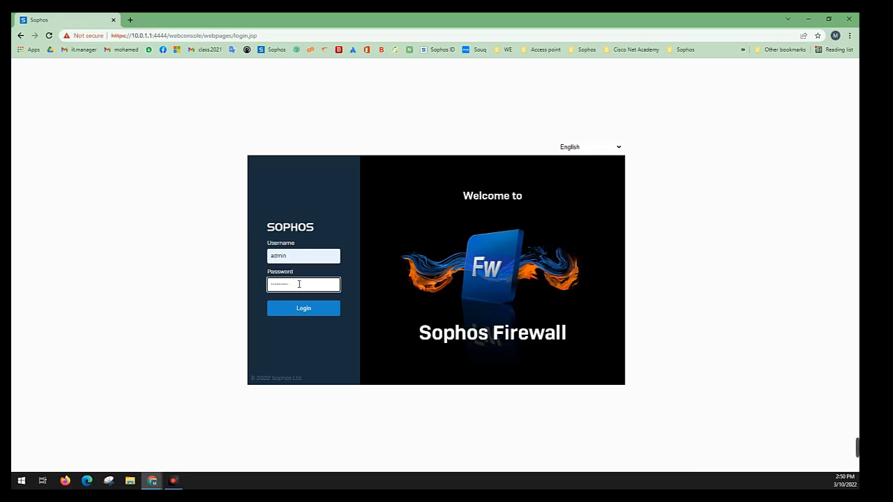
{"action": "type", "text": "••••"}
{"action": "key", "text": "Return"}
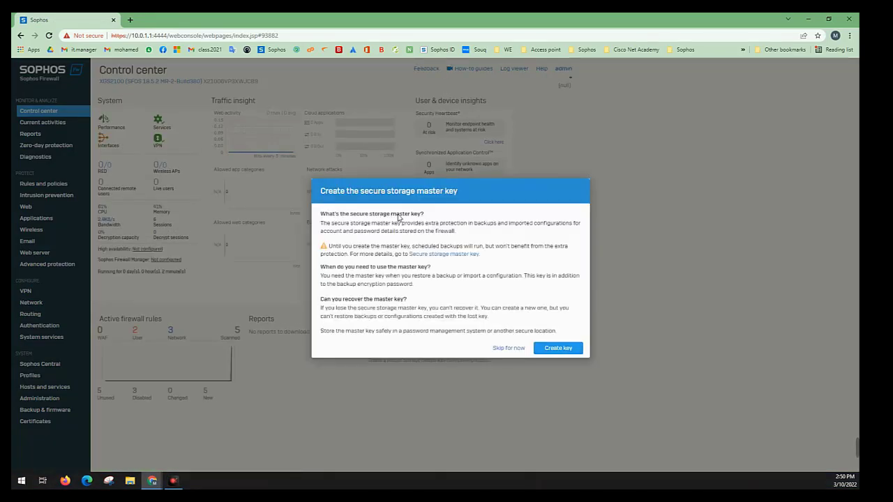
Skip creating the secure storage master key for now and decline the Sophos Central offer
{"action": "left_click_drag", "start_coordinate": [404, 215], "coordinate": [338, 218]}
{"action": "left_click", "coordinate": [497, 348]}
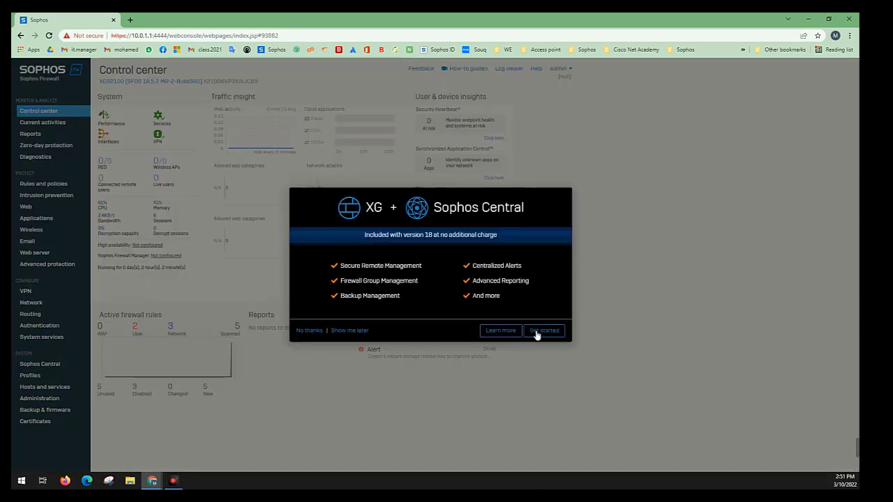
{"action": "left_click", "coordinate": [306, 332]}
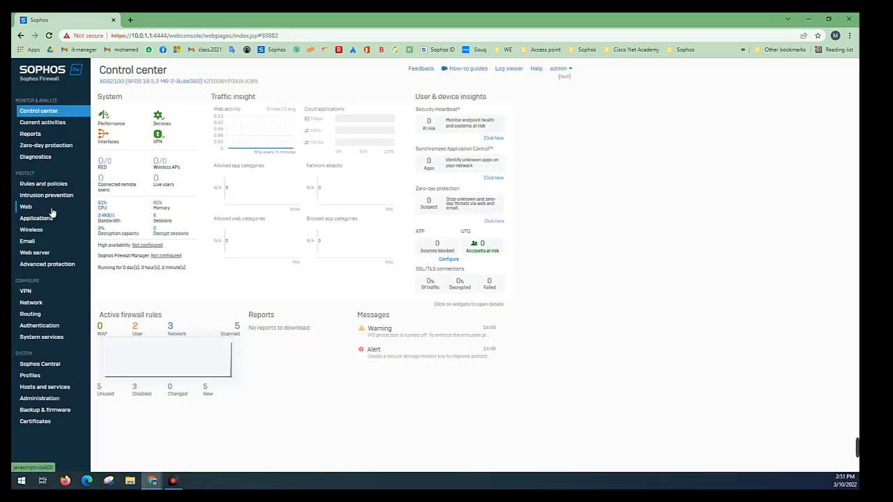
Open the Rules and policies page to view the firewall rules
{"action": "left_click", "coordinate": [58, 183]}
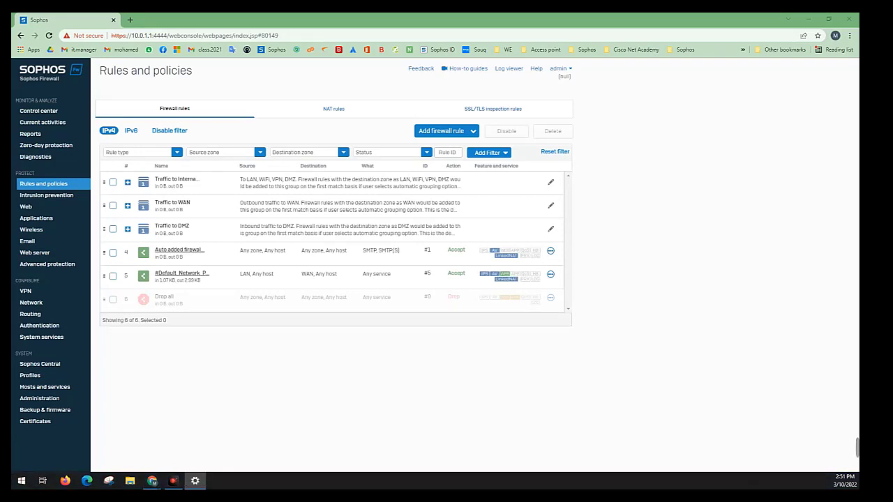
Check the Ethernet adapter's status and connection details in Windows Network Connections
{"action": "left_click", "coordinate": [123, 72]}
{"action": "right_click", "coordinate": [129, 77]}
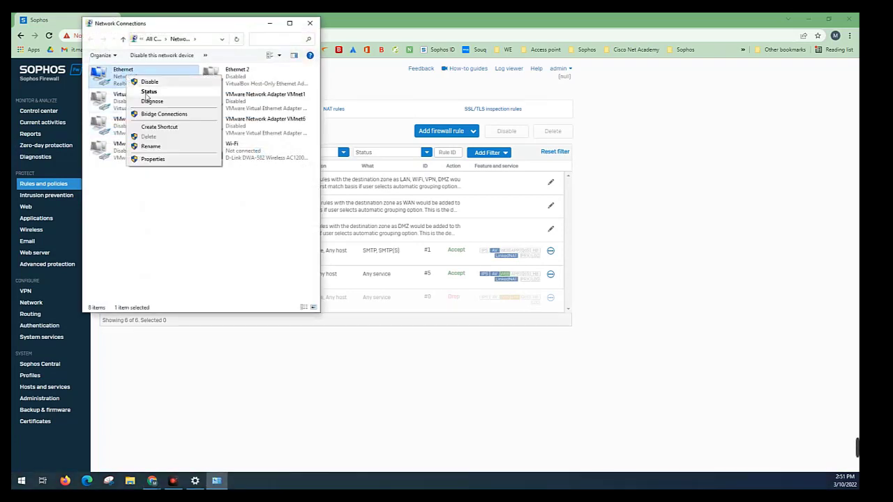
{"action": "left_click", "coordinate": [147, 94]}
{"action": "left_click_drag", "start_coordinate": [147, 95], "coordinate": [154, 96]}
{"action": "right_click", "coordinate": [146, 79]}
{"action": "left_click", "coordinate": [163, 96]}
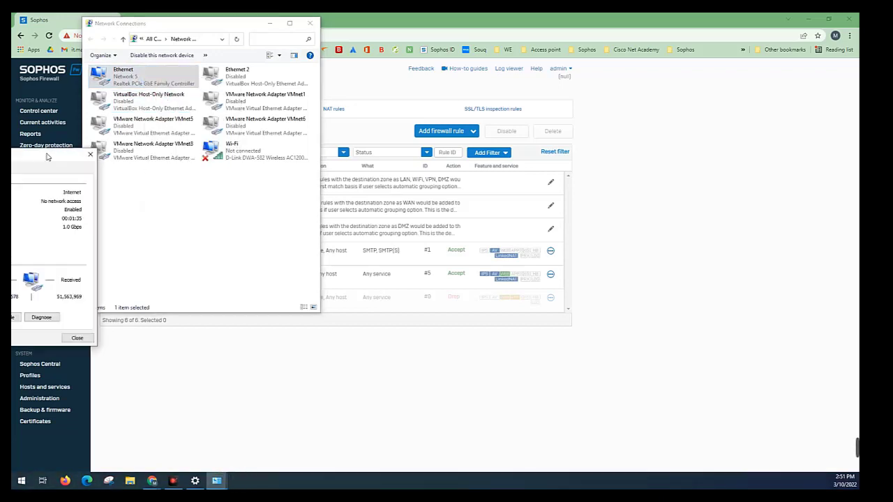
{"action": "left_click_drag", "start_coordinate": [47, 157], "coordinate": [212, 120]}
{"action": "left_click", "coordinate": [139, 202]}
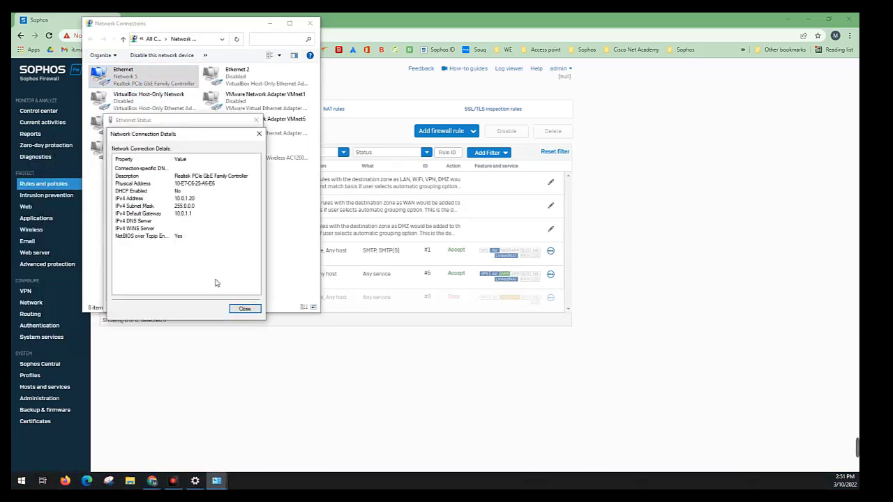
{"action": "left_click", "coordinate": [245, 309]}
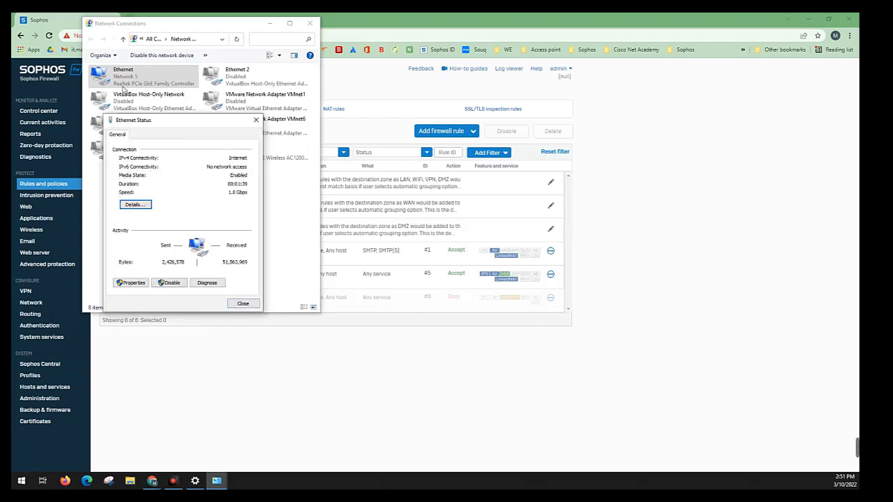
View the Ethernet adapter's properties without changing them, and close Network Connections, leaving the status window open and out of the way
{"action": "left_click", "coordinate": [136, 283]}
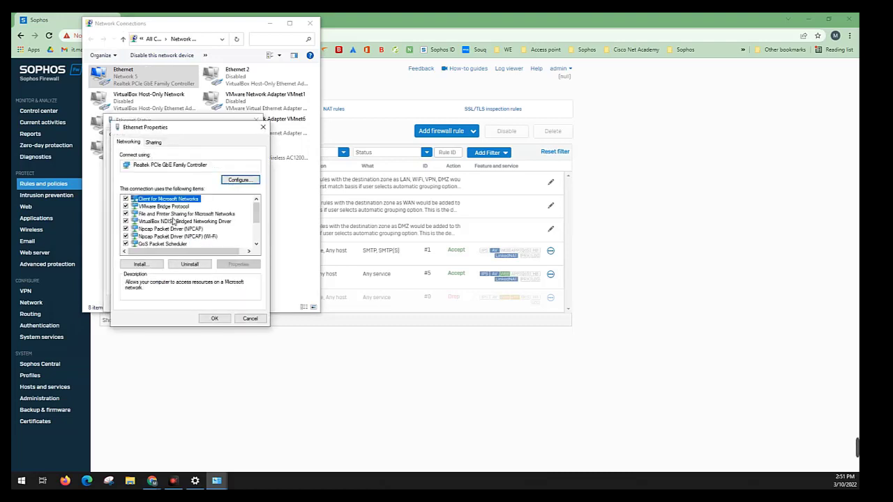
{"action": "left_click", "coordinate": [250, 318]}
{"action": "left_click", "coordinate": [300, 20]}
{"action": "left_click", "coordinate": [316, 24]}
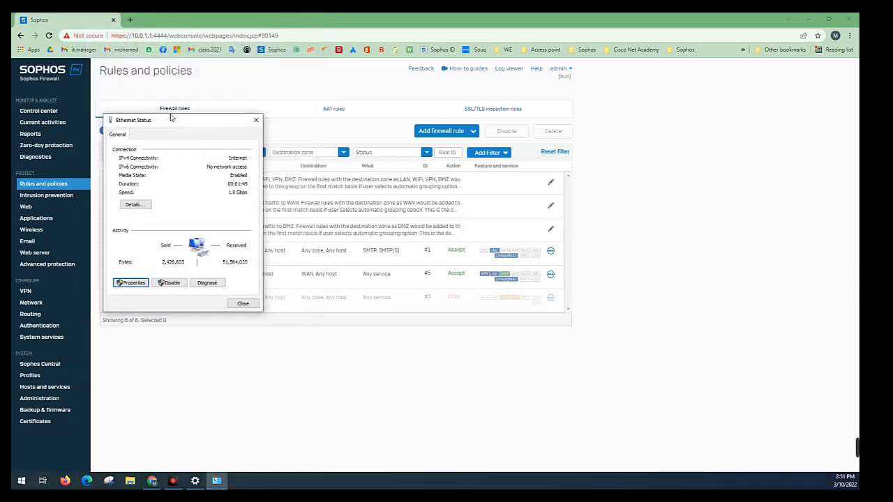
{"action": "left_click_drag", "start_coordinate": [170, 115], "coordinate": [767, 275]}
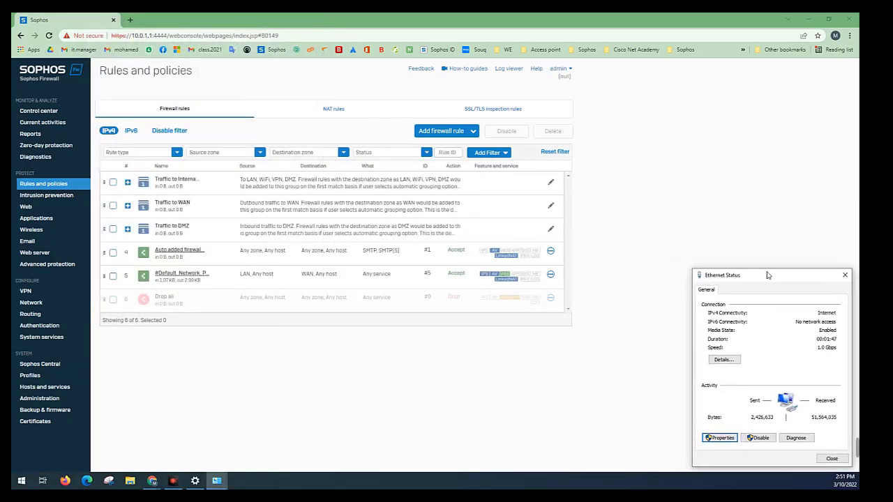
View the firewall's network zones and the WAN link manager's gateways
{"action": "left_click", "coordinate": [31, 303]}
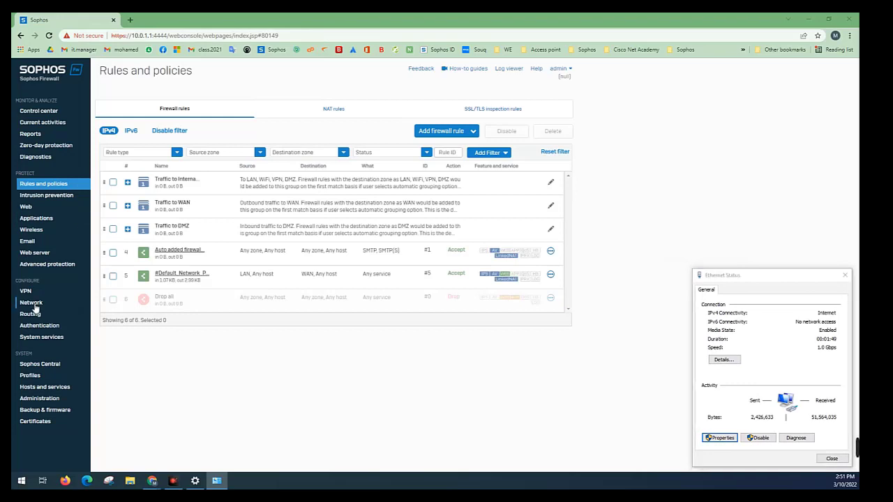
{"action": "left_click", "coordinate": [171, 115]}
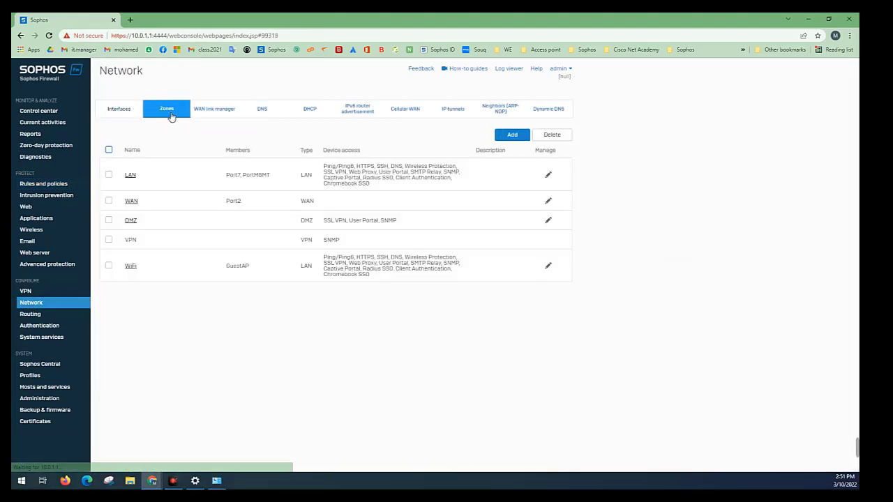
{"action": "left_click", "coordinate": [210, 112]}
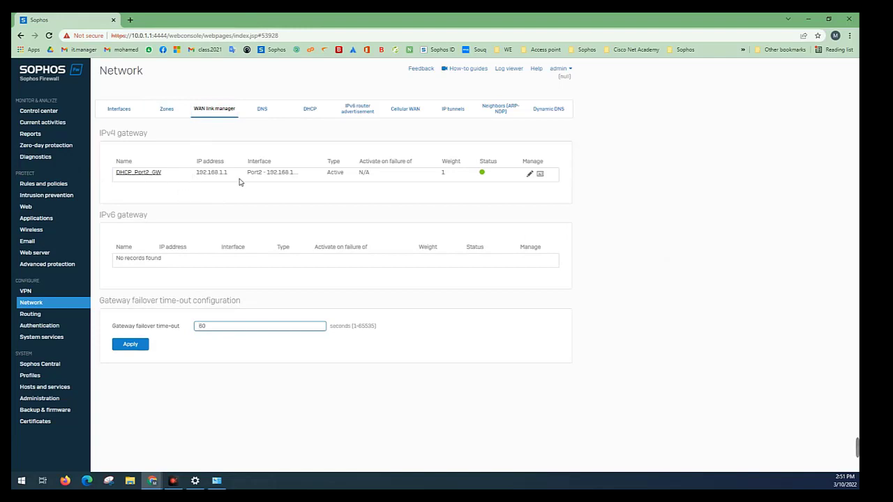
Review the firewall's interface list, checking the IP addresses of the WAN interface Port2 and the LAN interface Port7
{"action": "left_click", "coordinate": [118, 109]}
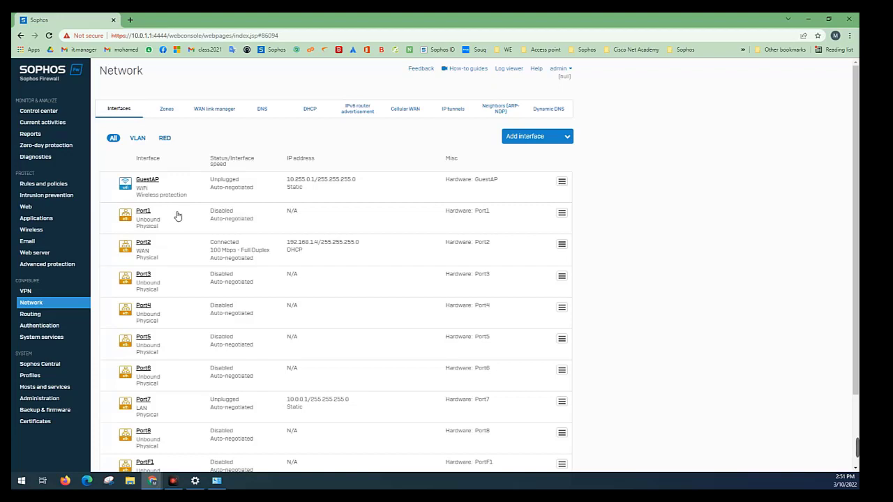
{"action": "left_click_drag", "start_coordinate": [191, 246], "coordinate": [289, 239]}
{"action": "left_click", "coordinate": [373, 240]}
{"action": "triple_click", "coordinate": [288, 243]}
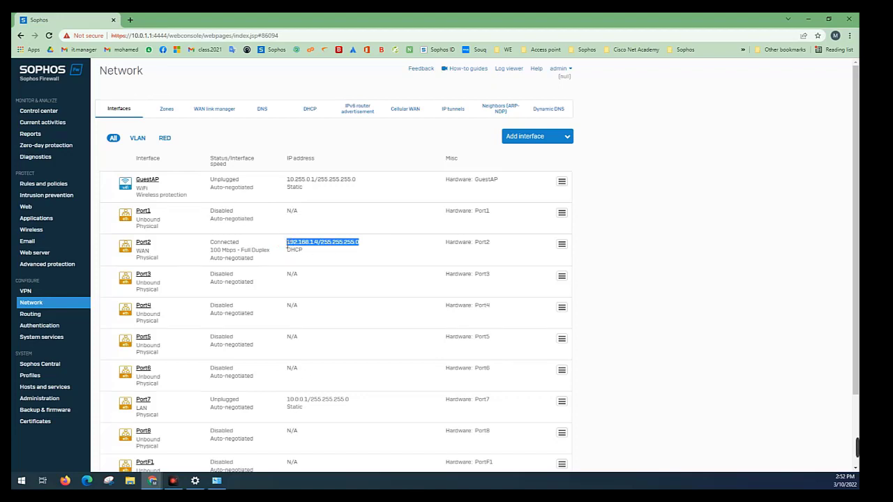
{"action": "scroll", "coordinate": [174, 249], "scroll_direction": "down", "scroll_amount": 2}
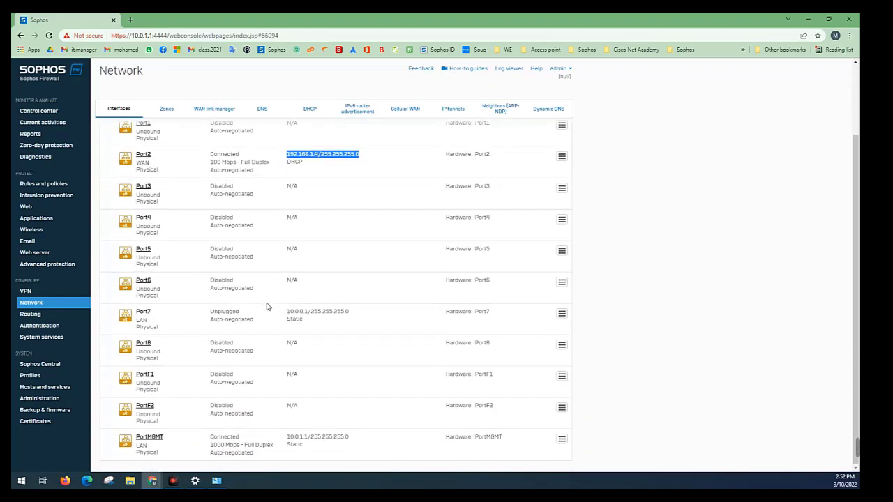
{"action": "left_click_drag", "start_coordinate": [349, 311], "coordinate": [306, 311]}
{"action": "left_click", "coordinate": [300, 309]}
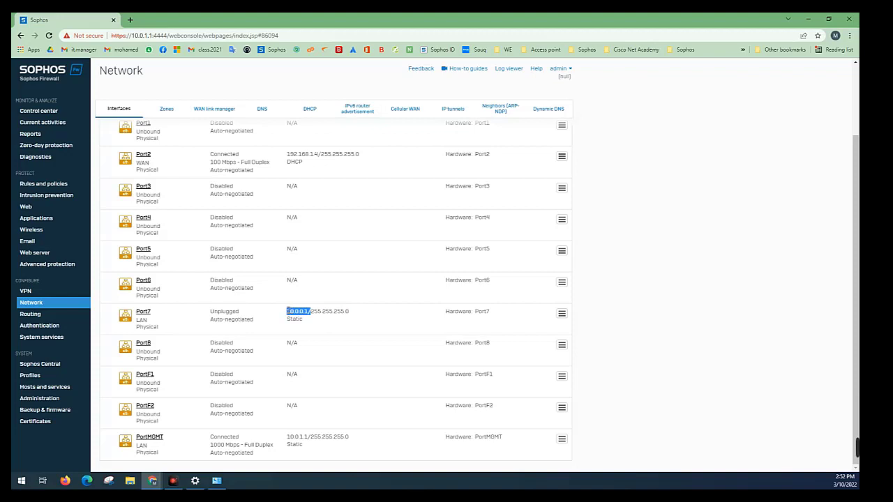
Return to the Ethernet status window and check the adapter's IPv4 address in its connection details
{"action": "left_click", "coordinate": [217, 480]}
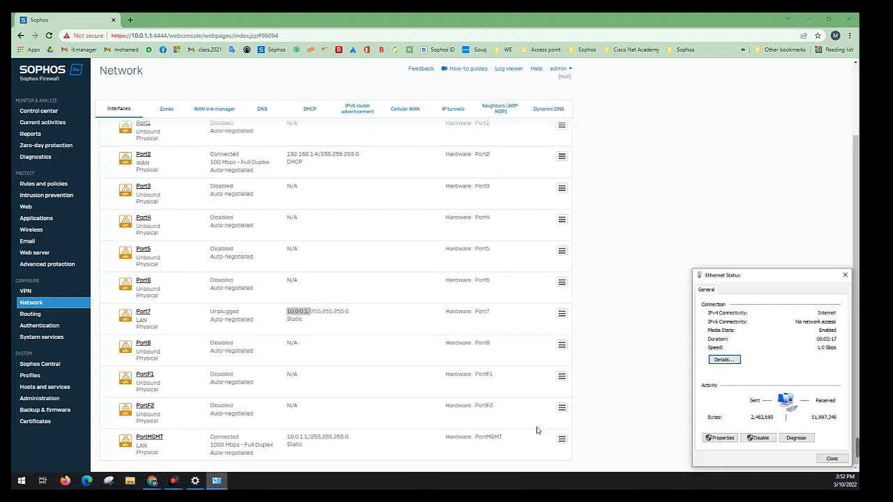
{"action": "left_click_drag", "start_coordinate": [729, 276], "coordinate": [611, 179]}
{"action": "left_click", "coordinate": [606, 262]}
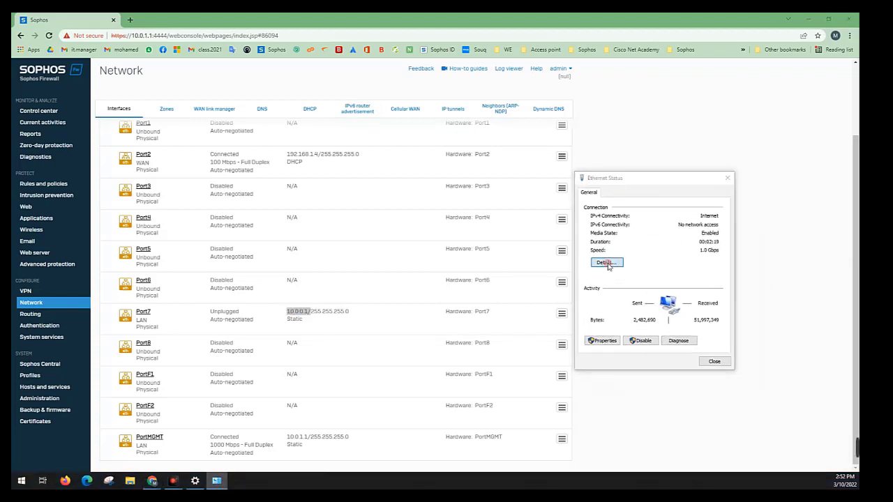
{"action": "left_click", "coordinate": [659, 257]}
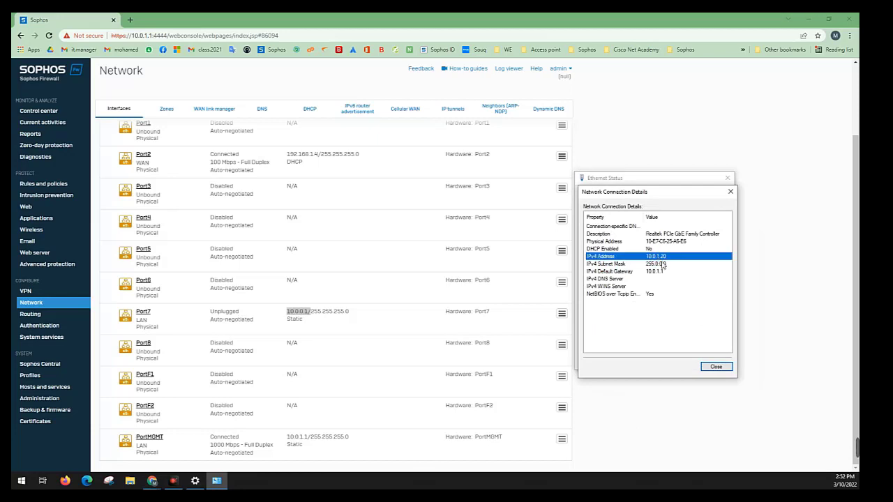
{"action": "left_click", "coordinate": [716, 367]}
Set the Ethernet adapter's TCP/IPv4 properties to obtain both the IP address and the DNS server address automatically
{"action": "left_click", "coordinate": [608, 341]}
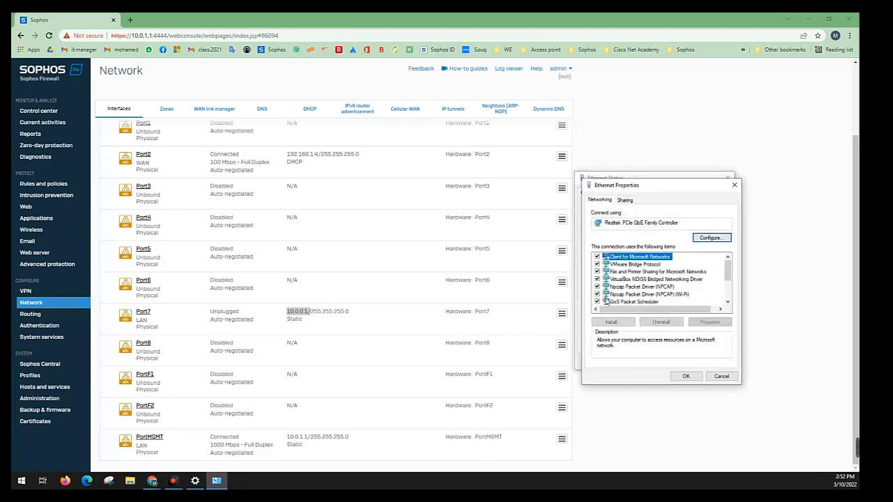
{"action": "scroll", "coordinate": [630, 289], "scroll_direction": "down", "scroll_amount": 2}
{"action": "double_click", "coordinate": [648, 265]}
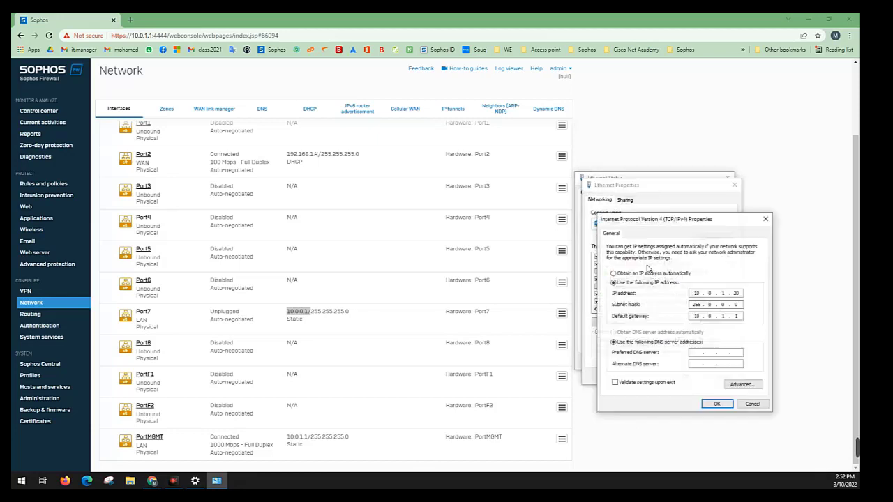
{"action": "left_click", "coordinate": [675, 331]}
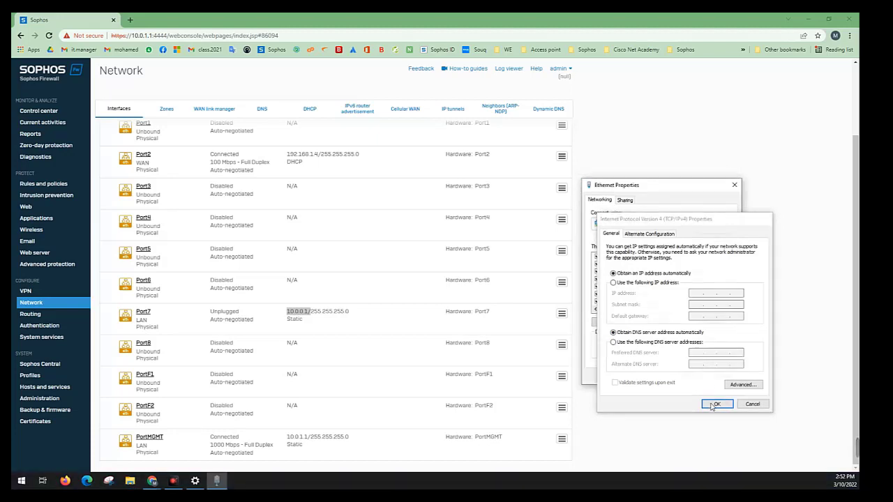
{"action": "left_click", "coordinate": [716, 405]}
{"action": "left_click", "coordinate": [690, 378]}
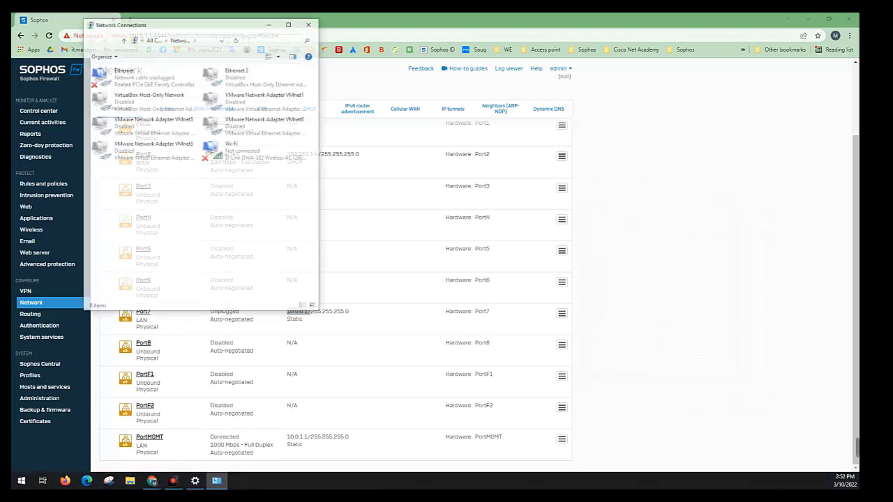
Check the IPv4 address in the Ethernet adapter's connection details from Network Connections
{"action": "right_click", "coordinate": [131, 70]}
{"action": "left_click", "coordinate": [147, 78]}
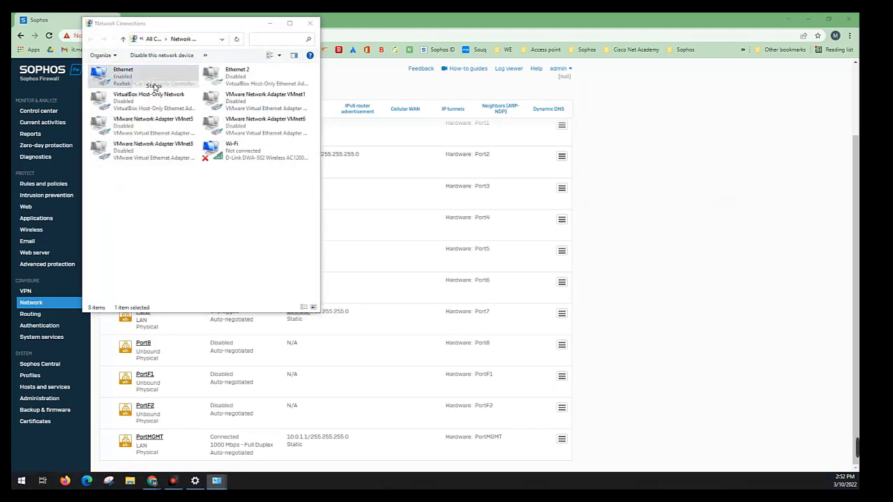
{"action": "double_click", "coordinate": [140, 75]}
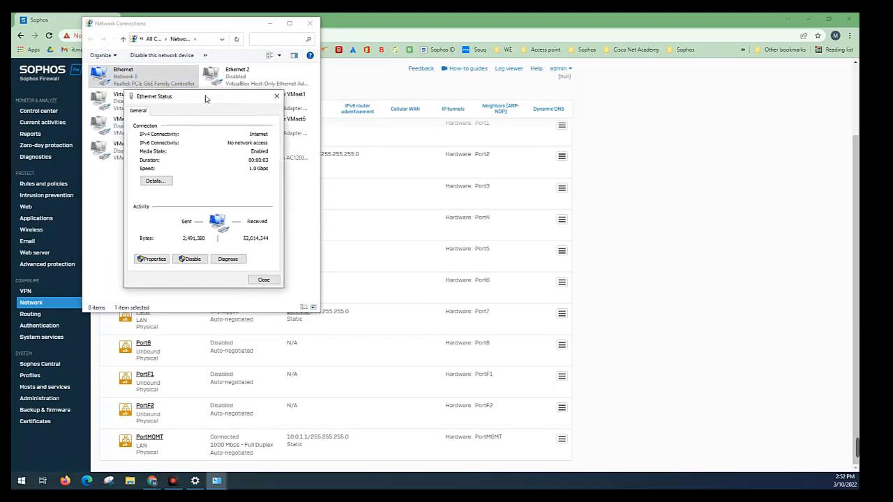
{"action": "left_click_drag", "start_coordinate": [178, 113], "coordinate": [260, 111]}
{"action": "left_click", "coordinate": [231, 190]}
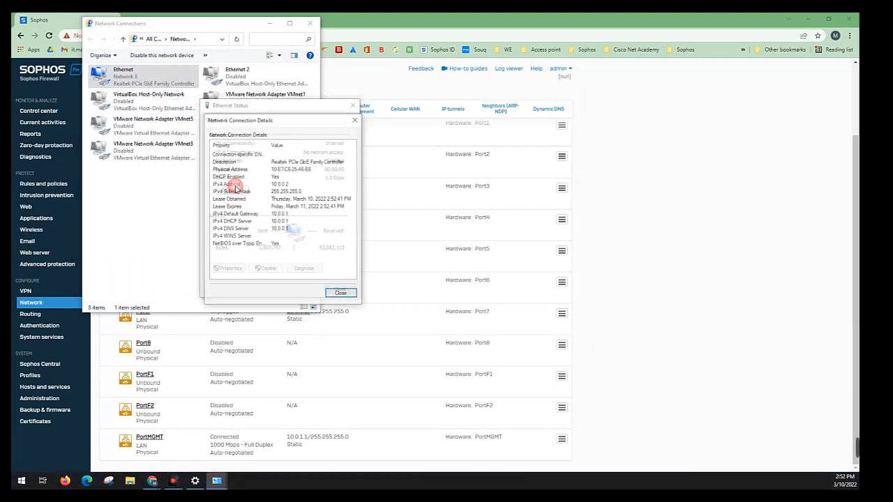
{"action": "left_click", "coordinate": [277, 184]}
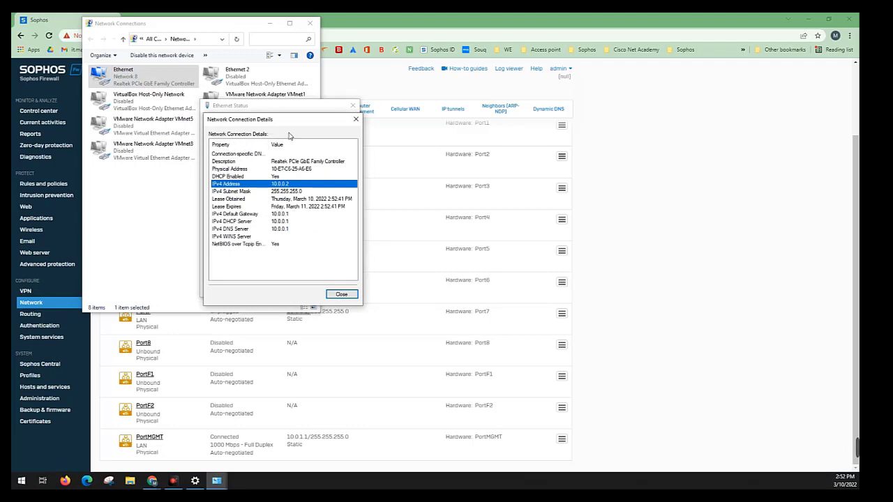
Switch back to Chrome in a smaller window and try reloading the firewall console at 10.0.1.1:4444
{"action": "double_click", "coordinate": [341, 17]}
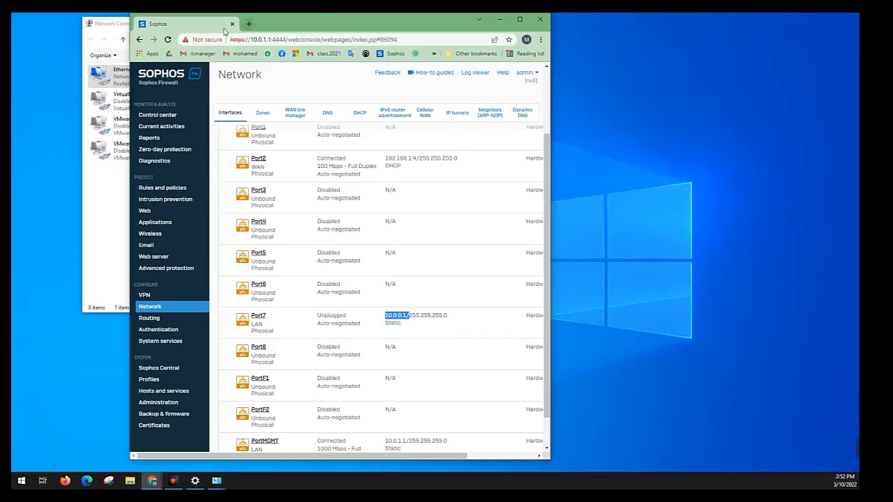
{"action": "left_click", "coordinate": [168, 39]}
{"action": "left_click", "coordinate": [258, 40]}
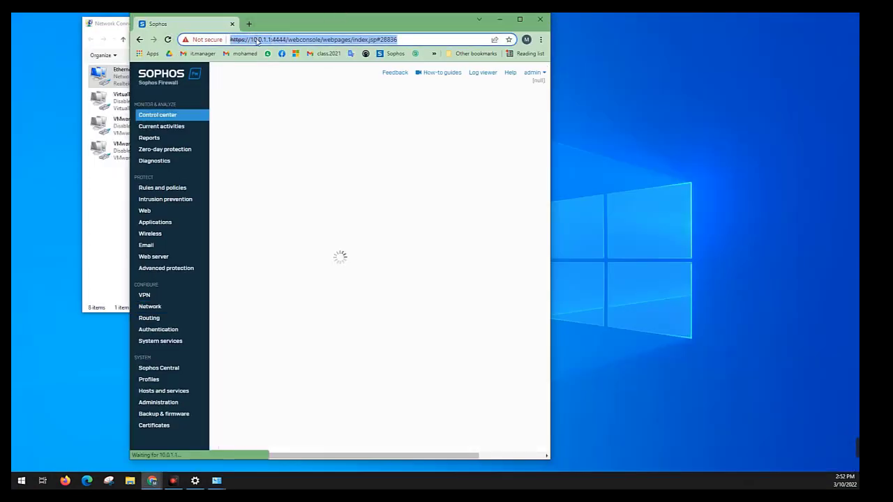
Open the firewall console at 10.0.0.1:4444 in a new browser tab and proceed past the certificate warning
{"action": "left_click", "coordinate": [249, 24]}
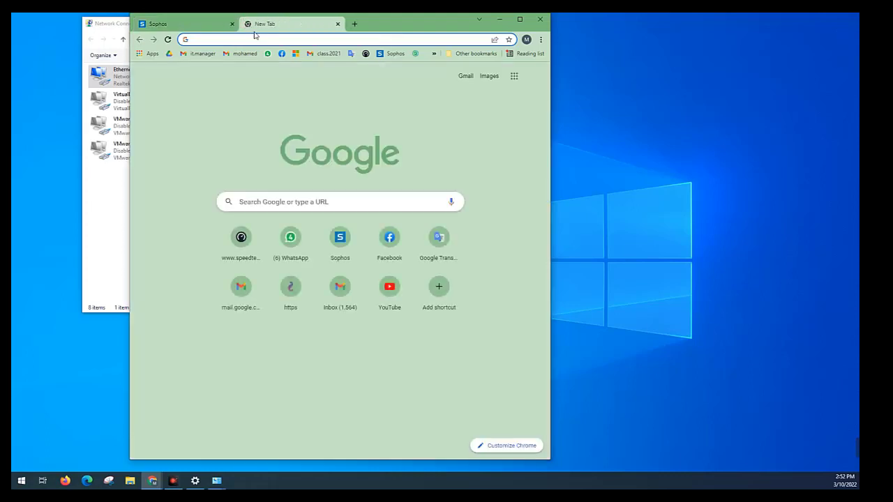
{"action": "type", "text": "10.0.0.1"}
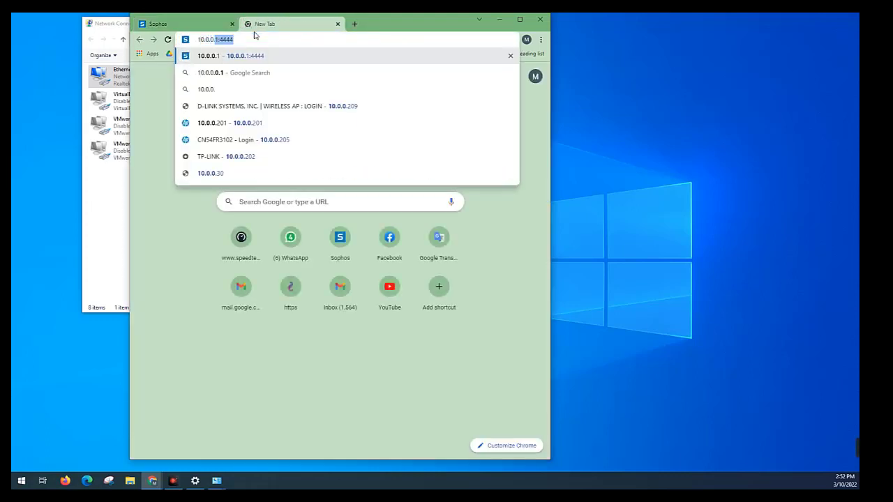
{"action": "key", "text": "BackSpace"}
{"action": "key", "text": "BackSpace"}
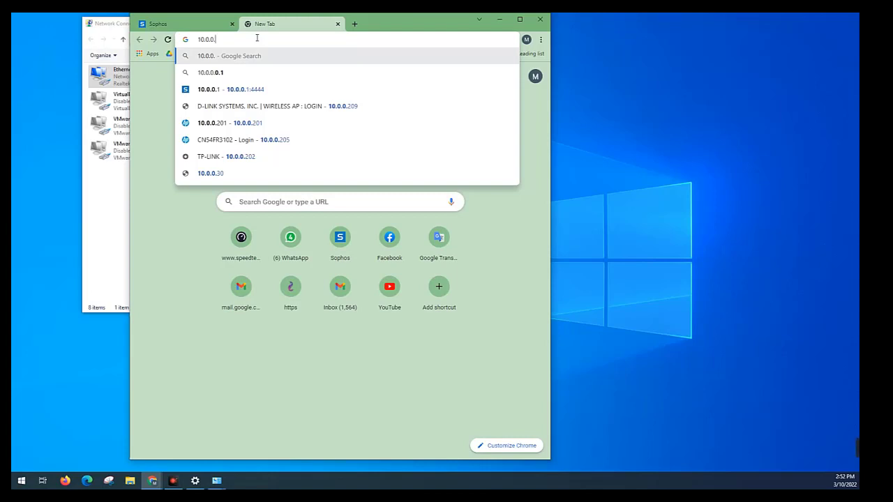
{"action": "left_click", "coordinate": [255, 95]}
{"action": "left_click", "coordinate": [227, 296]}
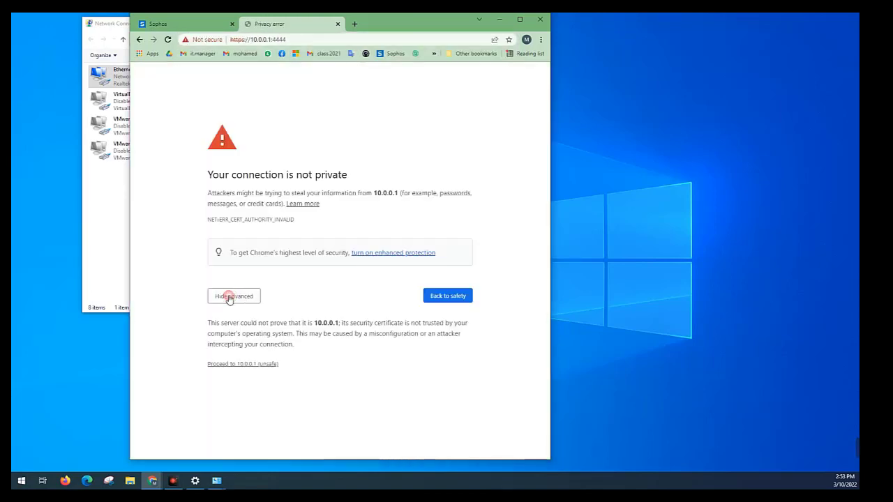
{"action": "left_click", "coordinate": [253, 362]}
Log in to the firewall console at the 10.0.0.1 address as admin with the account password
{"action": "left_click", "coordinate": [216, 253]}
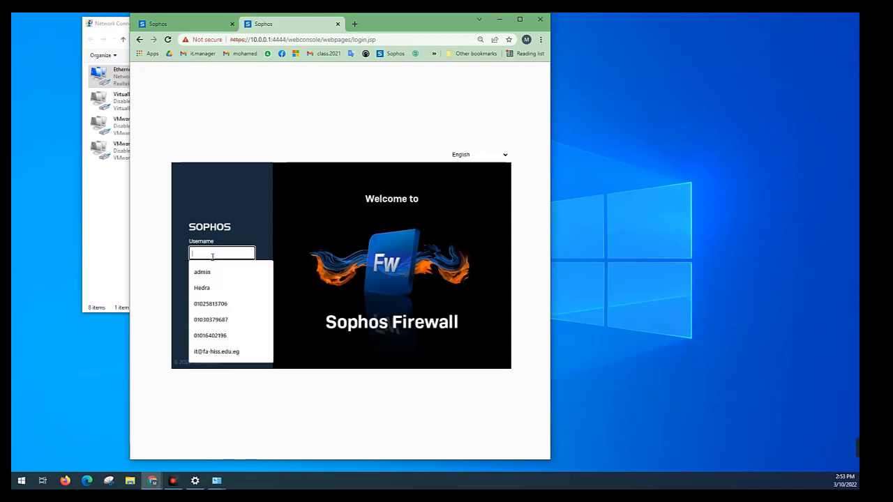
{"action": "left_click", "coordinate": [213, 267]}
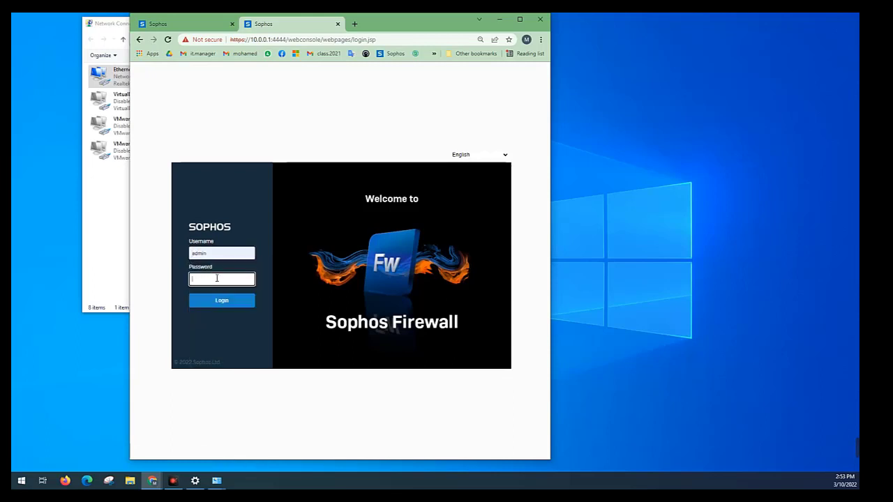
{"action": "left_click", "coordinate": [217, 278]}
{"action": "type", "text": "••••"}
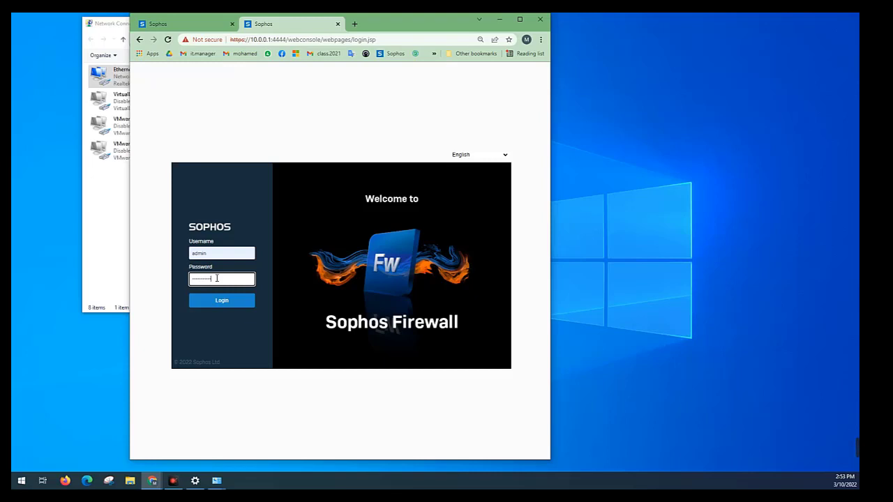
{"action": "key", "text": "Return"}
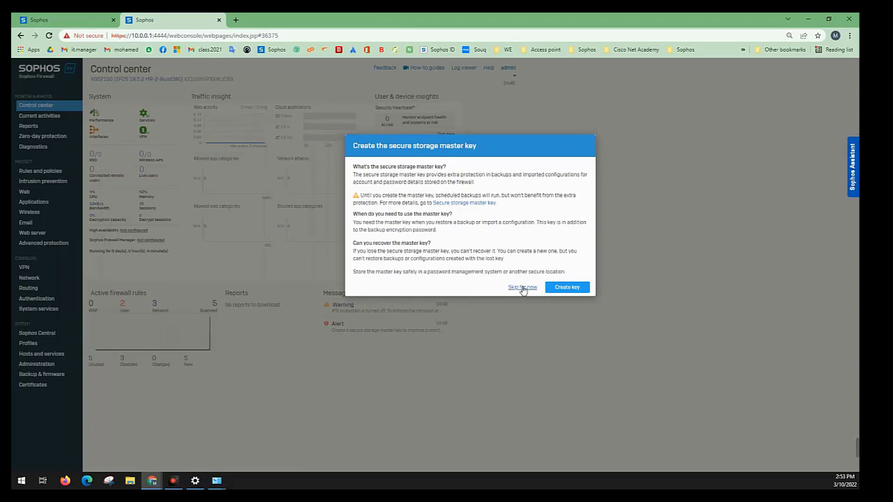
Skip creating the secure storage master key and review Port7 among the network interfaces and the gateways in the WAN link manager
{"action": "left_click", "coordinate": [522, 287]}
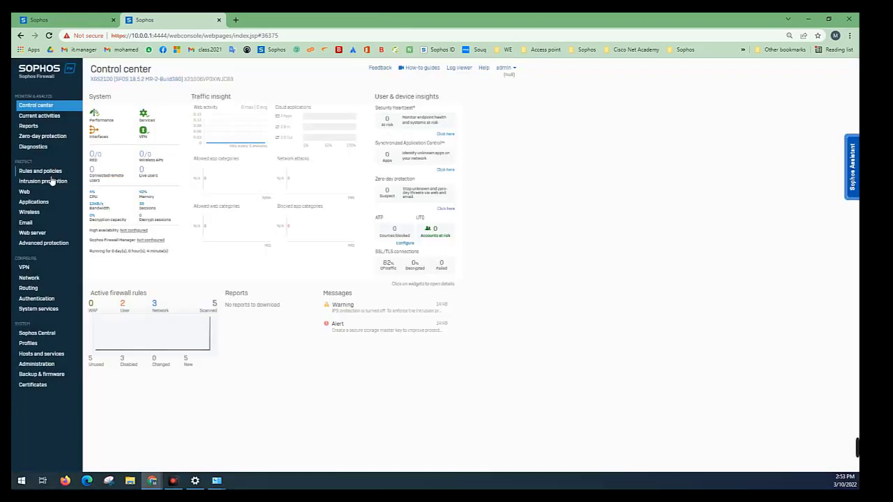
{"action": "left_click", "coordinate": [29, 278]}
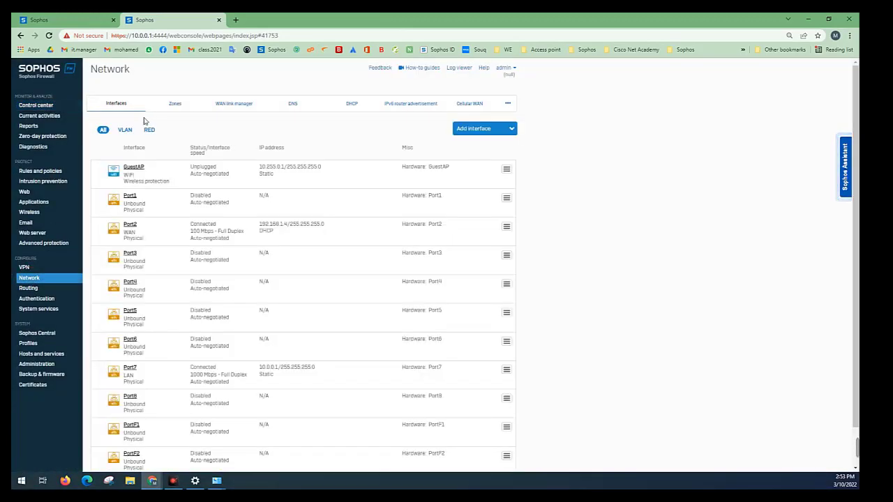
{"action": "scroll", "coordinate": [148, 178], "scroll_direction": "down", "scroll_amount": 2}
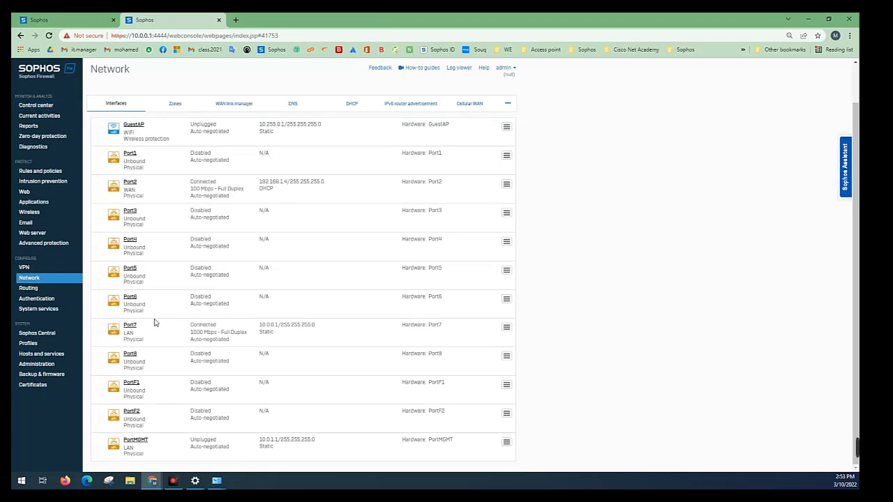
{"action": "double_click", "coordinate": [126, 326]}
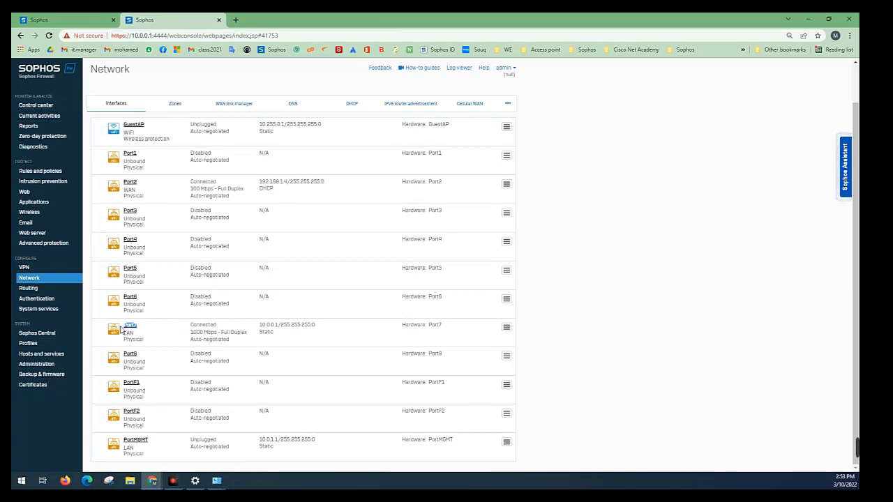
{"action": "left_click", "coordinate": [221, 104]}
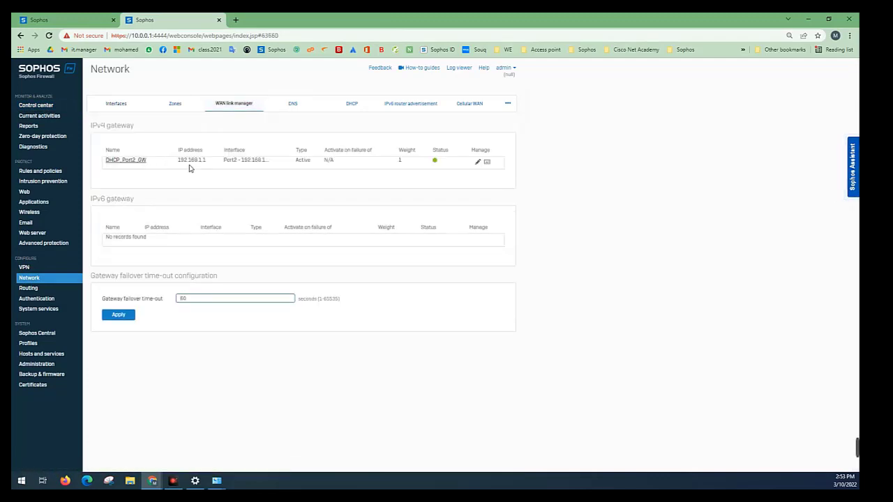
Run an internet speed test on speedtest.net in a new browser tab
{"action": "left_click", "coordinate": [236, 19]}
{"action": "type", "text": "speedtest.net"}
{"action": "key", "text": "Return"}
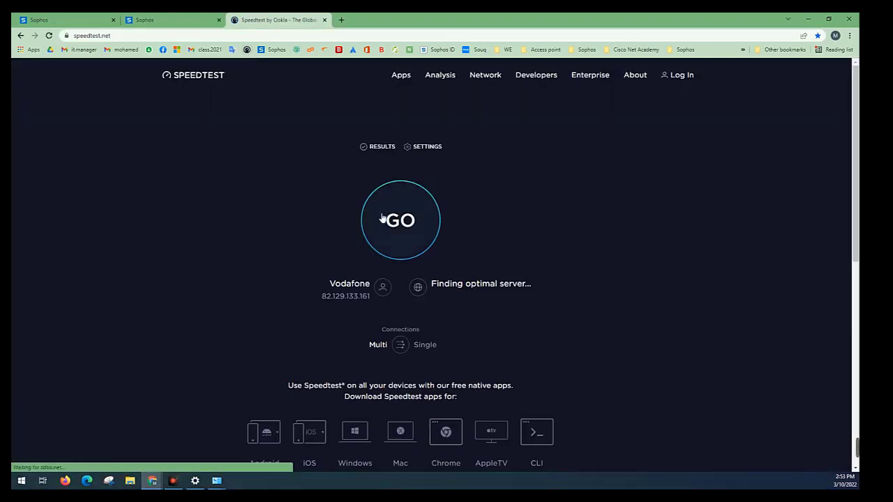
{"action": "left_click", "coordinate": [381, 219]}
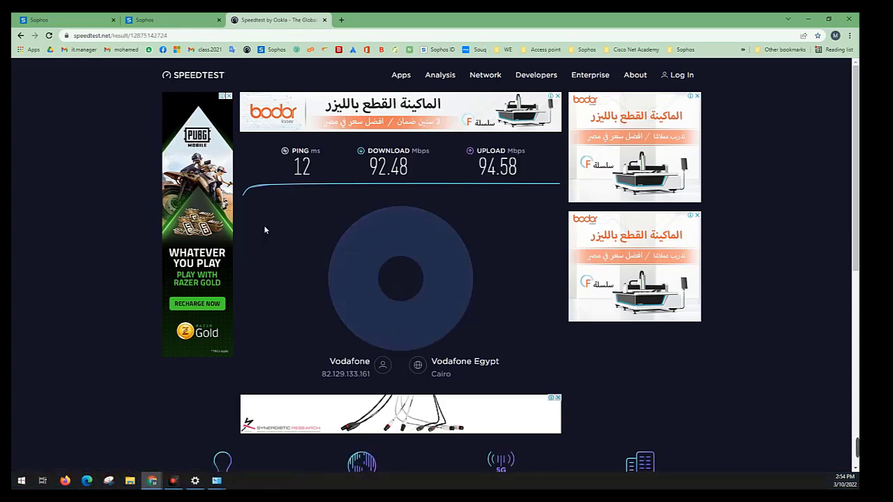
{"action": "left_click_drag", "start_coordinate": [520, 189], "coordinate": [294, 183]}
{"action": "left_click", "coordinate": [264, 182]}
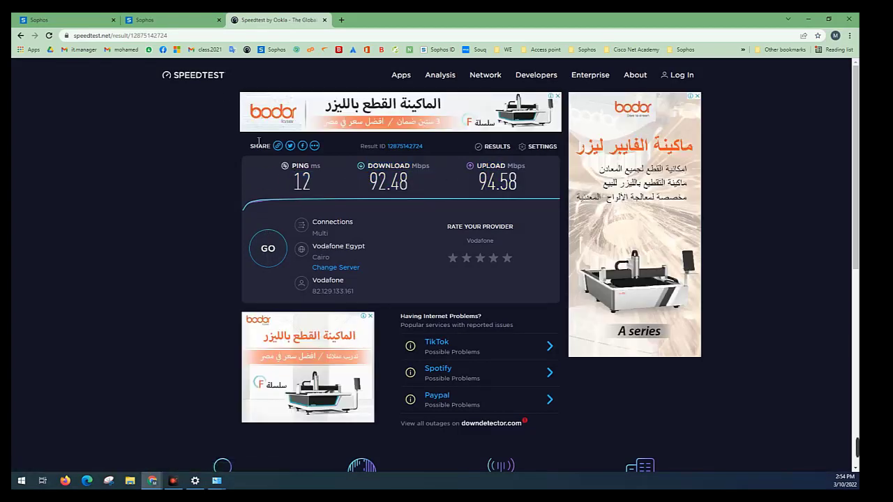
Compare the firewall console sessions at 10.0.1.1:4444 and 10.0.0.1:4444, reloading the 10.0.1.1 page
{"action": "left_click", "coordinate": [190, 19]}
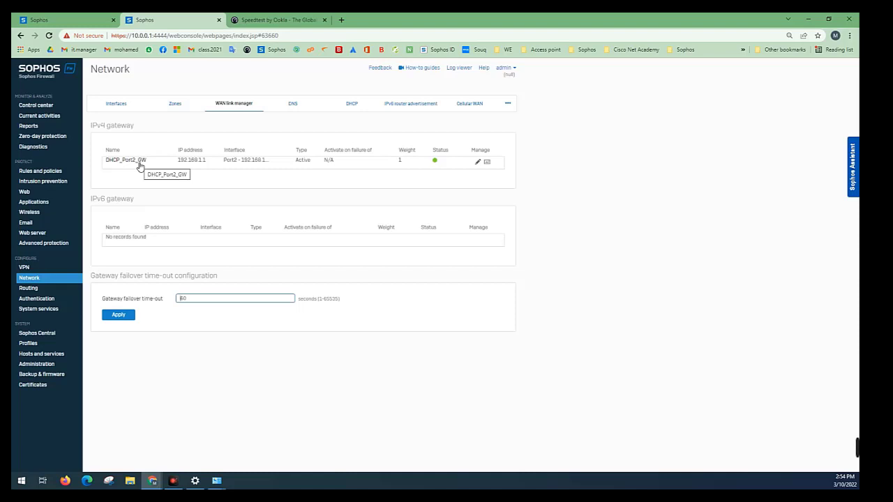
{"action": "left_click", "coordinate": [89, 19]}
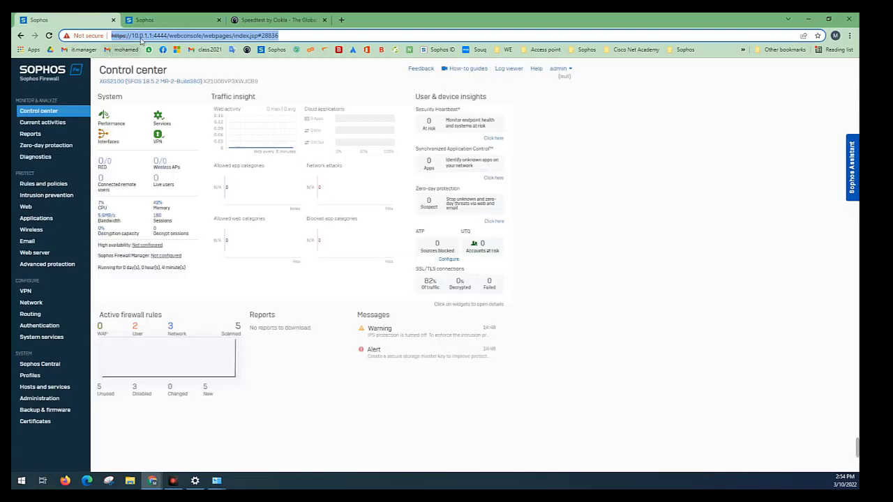
{"action": "left_click", "coordinate": [48, 36]}
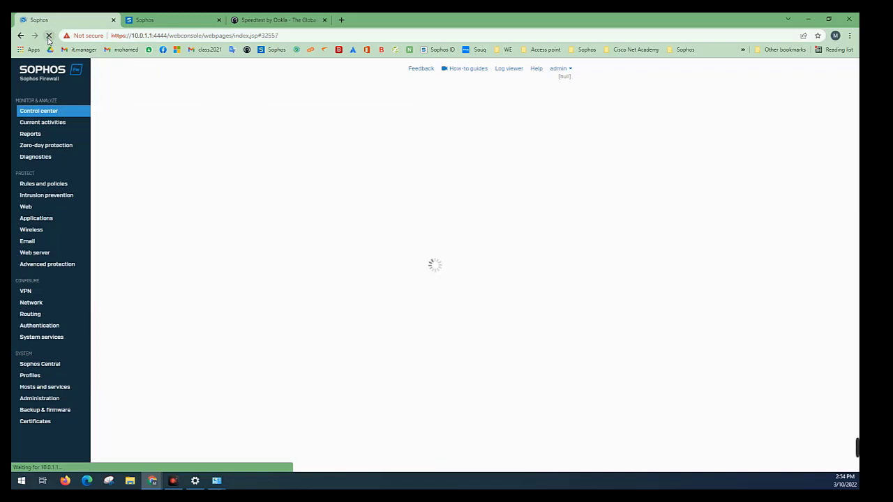
{"action": "left_click", "coordinate": [146, 19]}
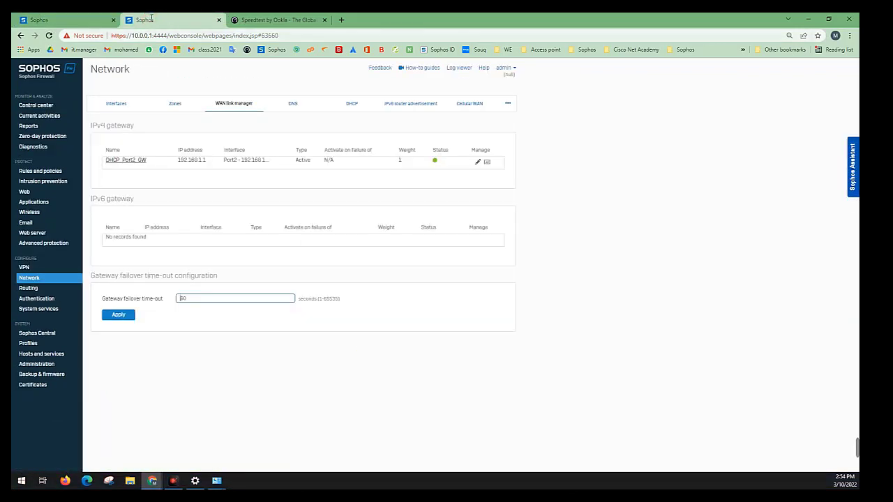
{"action": "left_click_drag", "start_coordinate": [143, 36], "coordinate": [168, 37]}
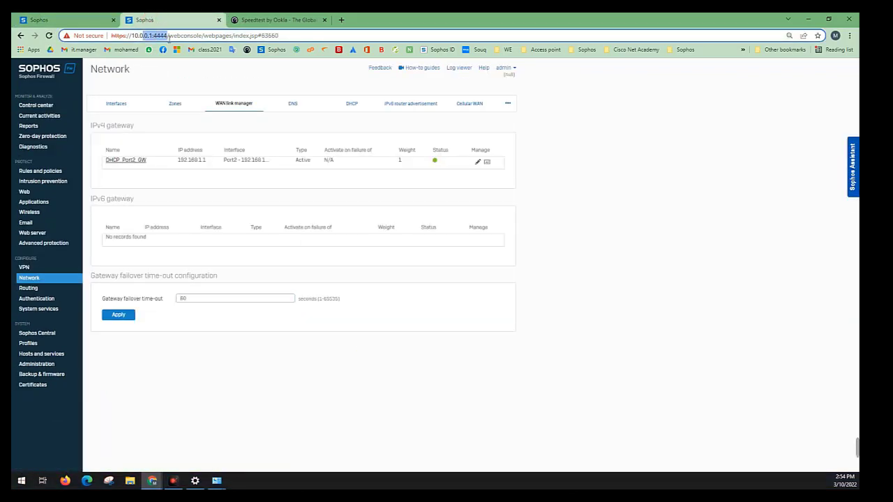
{"action": "left_click", "coordinate": [102, 20]}
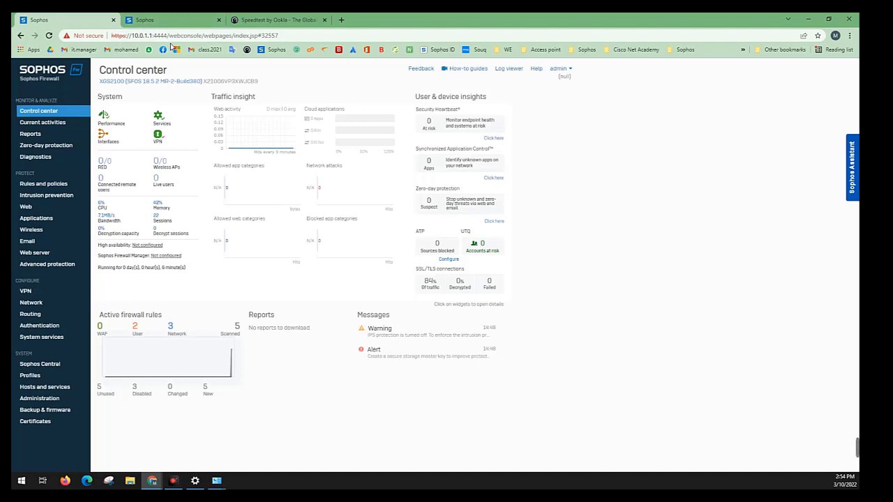
{"action": "left_click", "coordinate": [170, 19]}
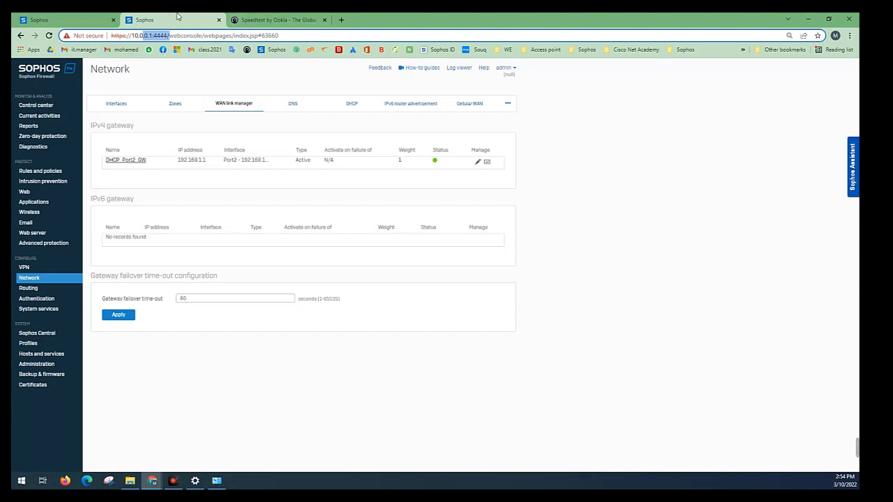
Open the Basic settings 1 notes from the desktop and add "Lan Network" after Port7 on the local network line
{"action": "left_click_drag", "start_coordinate": [450, 17], "coordinate": [593, 48]}
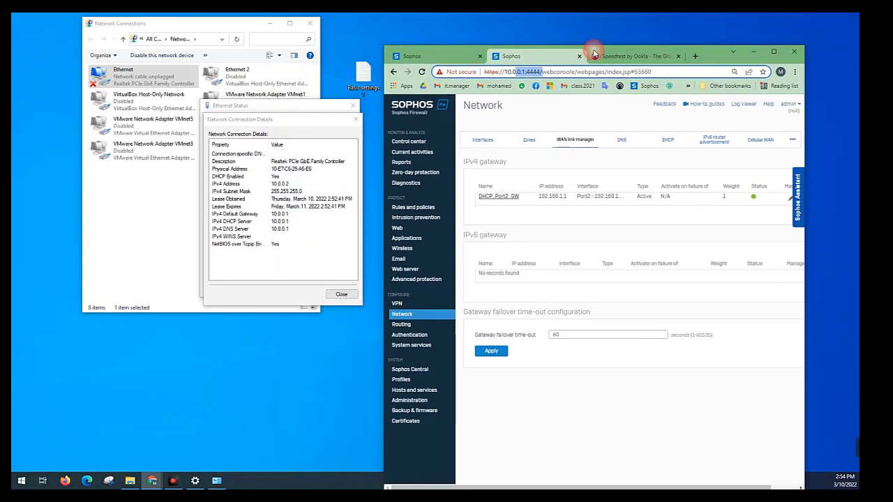
{"action": "double_click", "coordinate": [368, 75]}
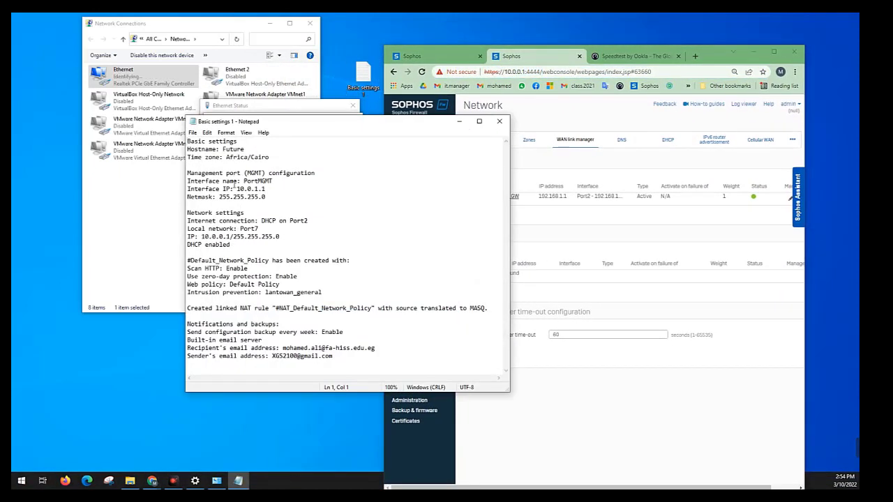
{"action": "left_click_drag", "start_coordinate": [273, 181], "coordinate": [236, 189]}
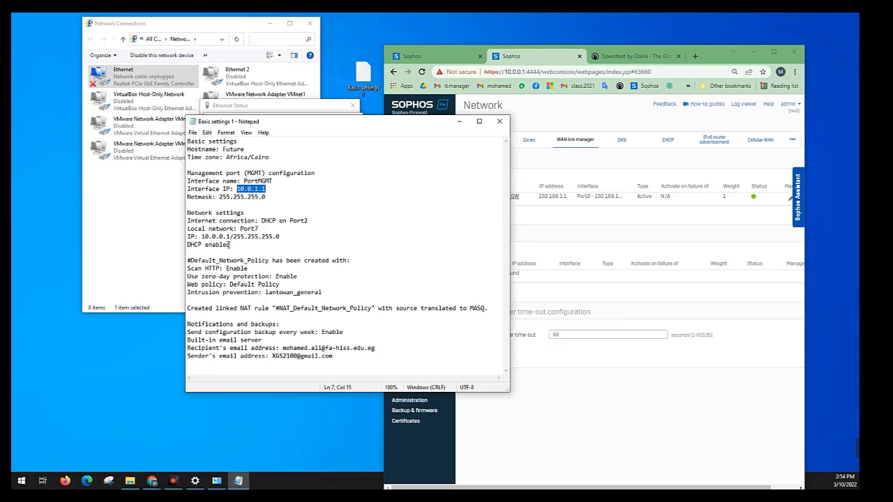
{"action": "left_click_drag", "start_coordinate": [240, 230], "coordinate": [259, 229]}
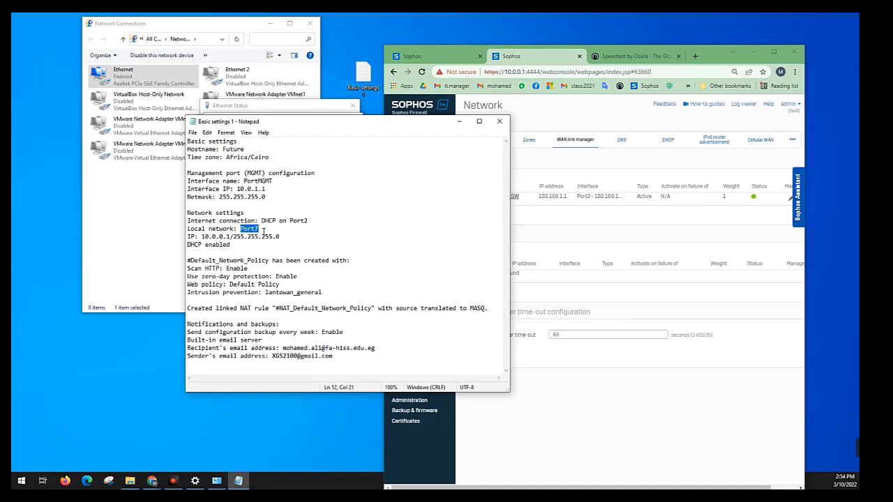
{"action": "left_click", "coordinate": [265, 230]}
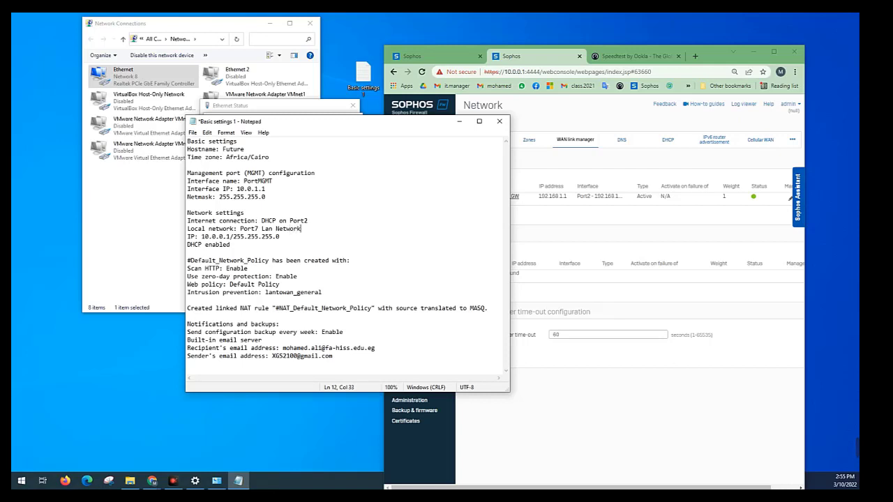
{"action": "left_click_drag", "start_coordinate": [305, 228], "coordinate": [183, 226]}
{"action": "left_click", "coordinate": [297, 244]}
Clear away the notes and network connection windows and maximize the browser with the firewall console
{"action": "left_click", "coordinate": [460, 122]}
{"action": "left_click", "coordinate": [355, 120]}
{"action": "left_click", "coordinate": [352, 105]}
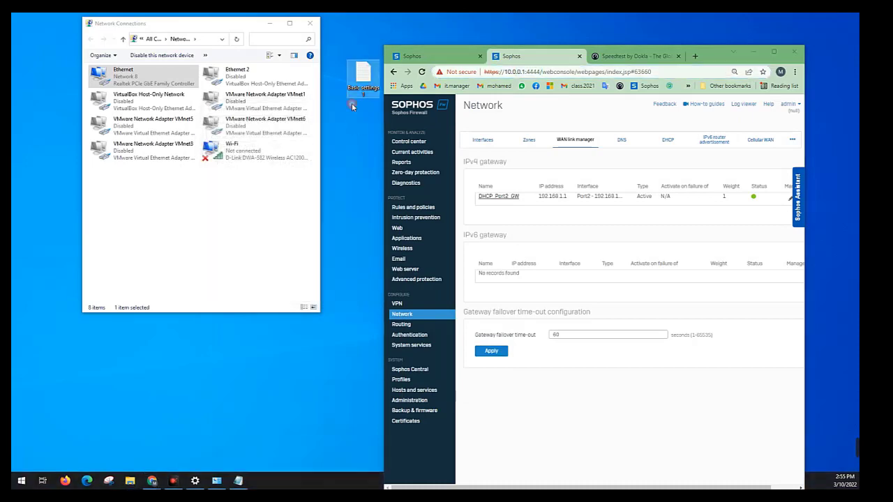
{"action": "left_click", "coordinate": [309, 23]}
{"action": "left_click", "coordinate": [773, 52]}
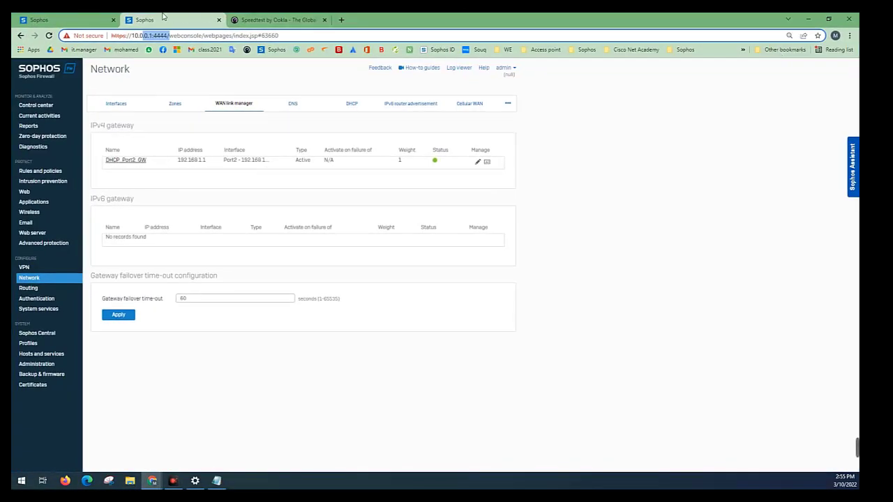
Open the Port3 interface for editing and set its network zone to WAN
{"action": "left_click", "coordinate": [116, 104]}
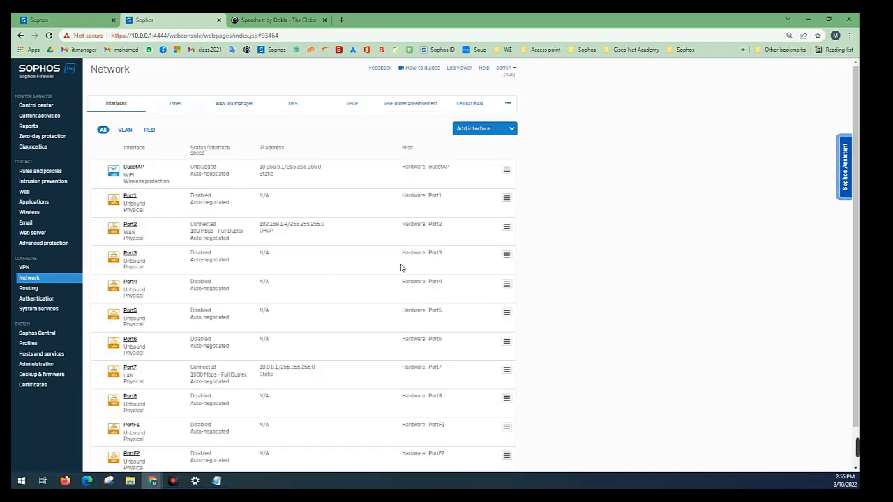
{"action": "left_click", "coordinate": [508, 257]}
{"action": "left_click", "coordinate": [461, 275]}
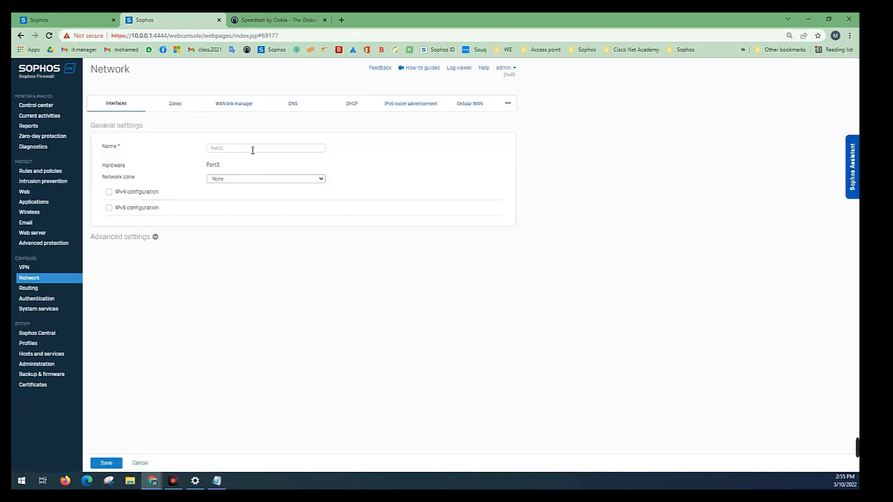
{"action": "left_click", "coordinate": [224, 179]}
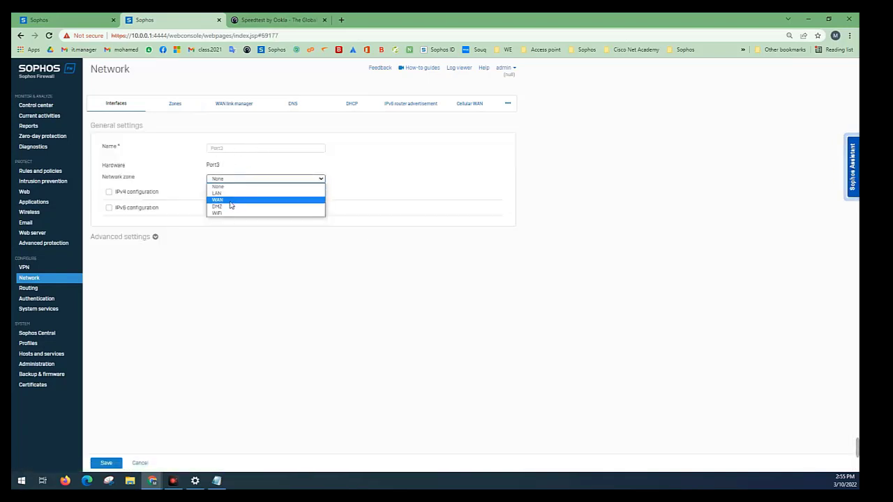
{"action": "left_click", "coordinate": [231, 200]}
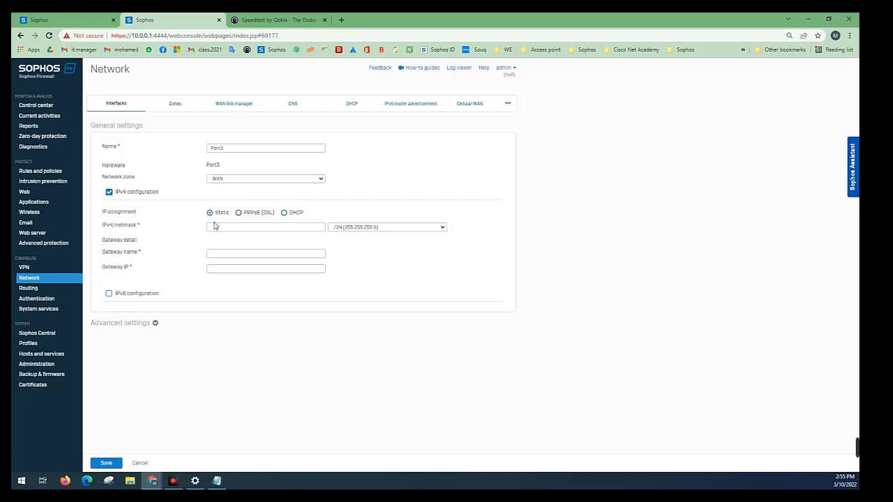
Enter 192.168.1.3 as Port3's static IPv4 address
{"action": "left_click", "coordinate": [217, 227]}
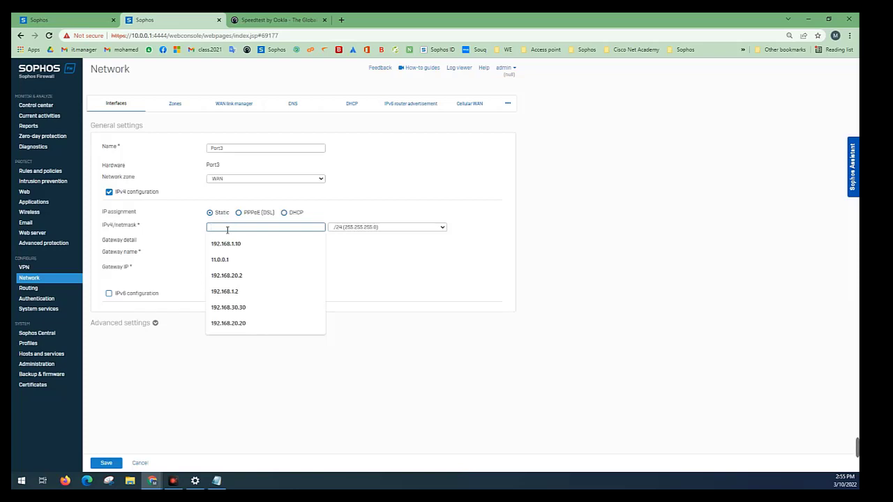
{"action": "type", "text": "192.168.1."}
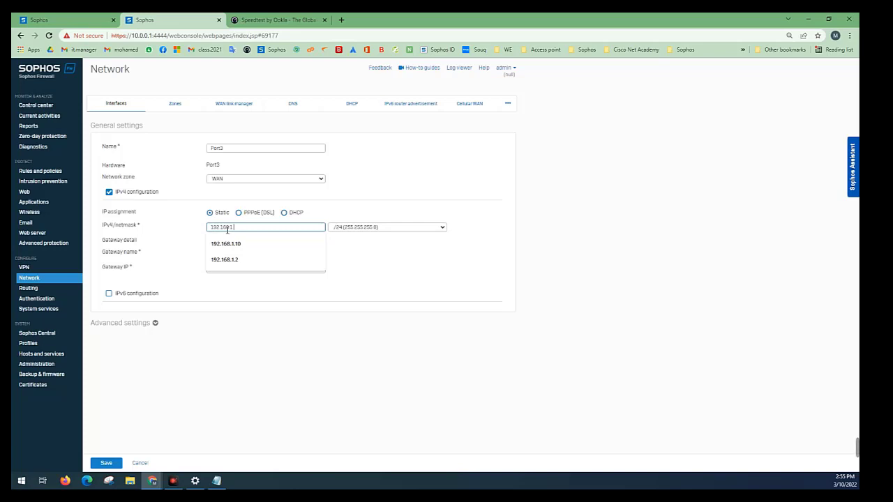
{"action": "type", "text": "30"}
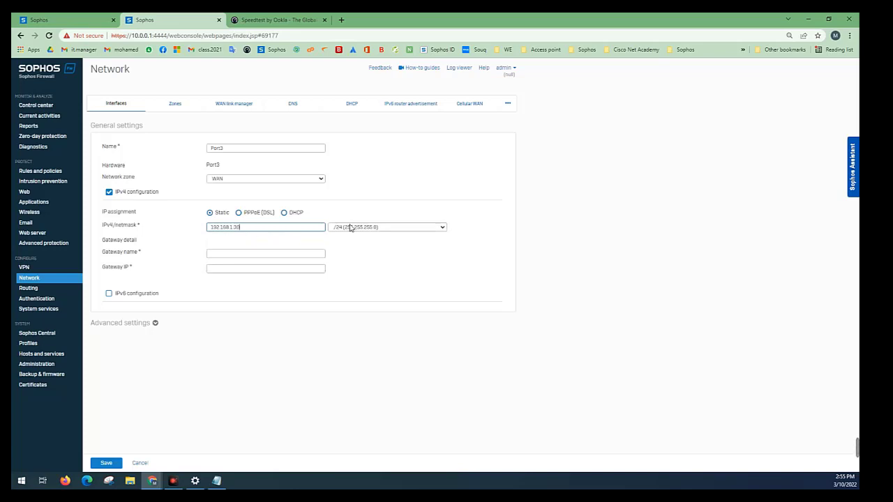
{"action": "left_click", "coordinate": [257, 255]}
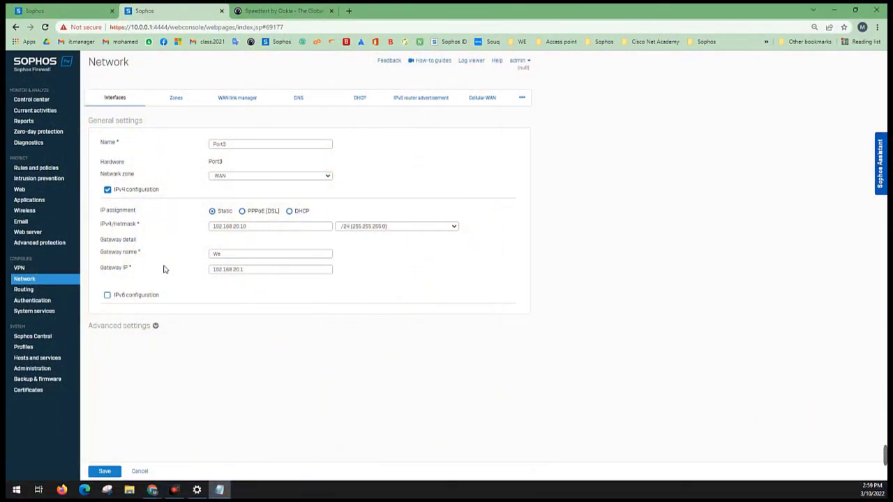
Save Port3 with the static address 192.168.20.10 and gateway We at 192.168.20.1, confirming the interface update
{"action": "left_click", "coordinate": [103, 470]}
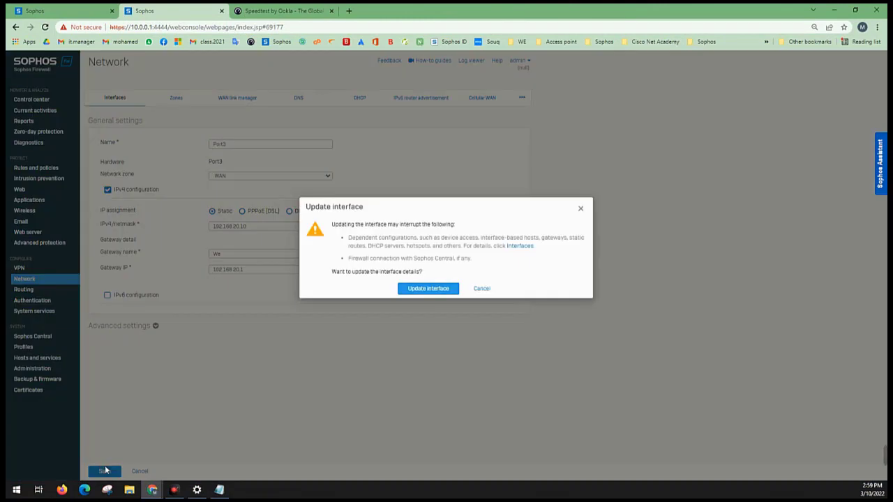
{"action": "left_click", "coordinate": [439, 290]}
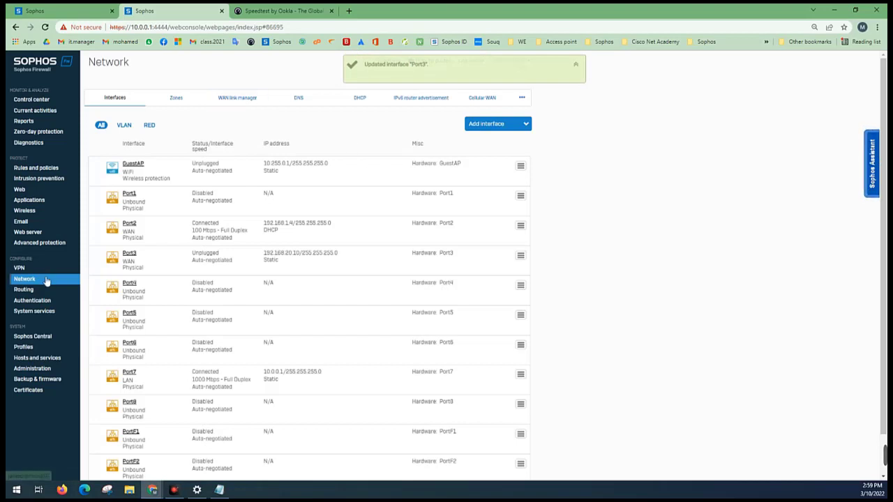
Check the We gateway in the WAN link manager and the download speed of the earlier speed test
{"action": "left_click", "coordinate": [225, 107]}
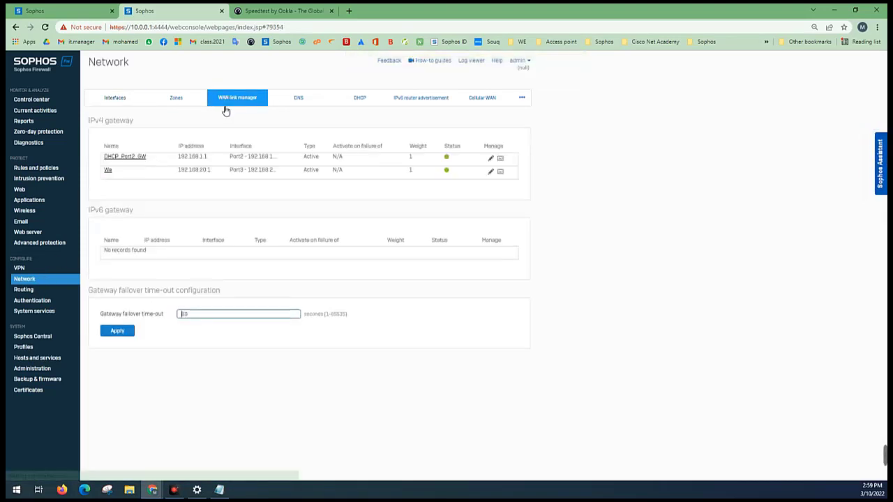
{"action": "left_click_drag", "start_coordinate": [118, 171], "coordinate": [319, 175]}
{"action": "left_click", "coordinate": [311, 171]}
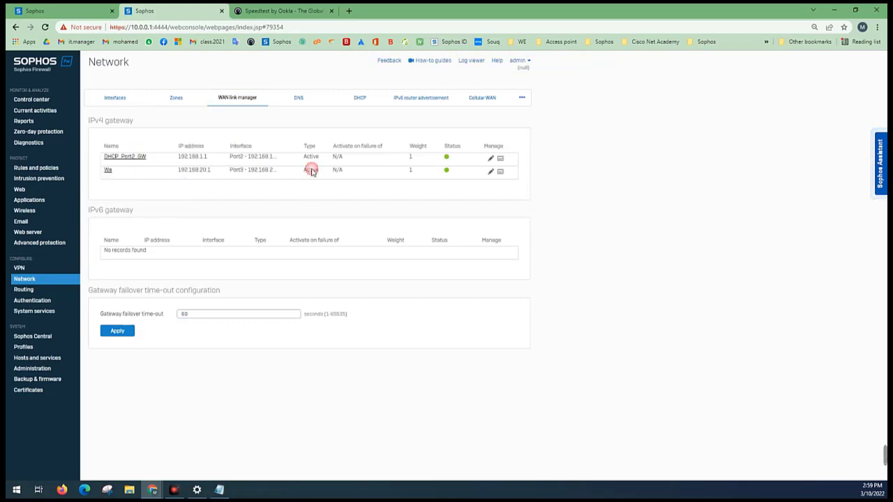
{"action": "left_click", "coordinate": [279, 11]}
{"action": "left_click_drag", "start_coordinate": [421, 180], "coordinate": [370, 179]}
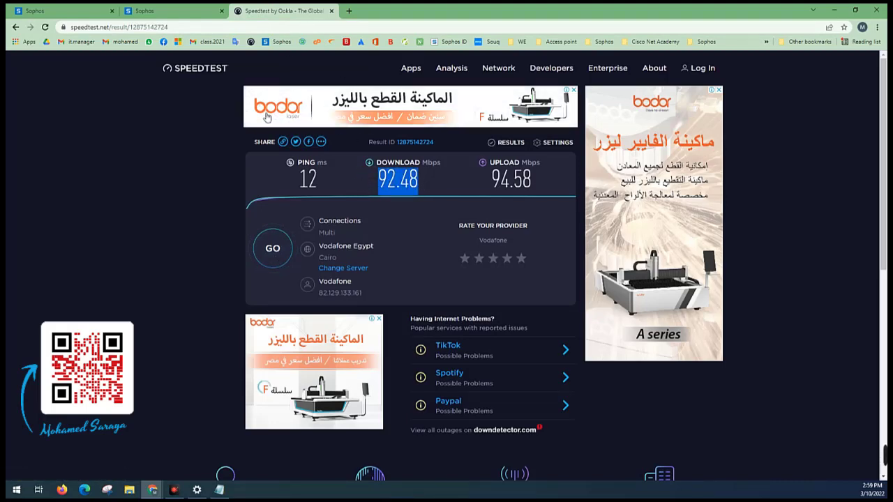
Rerun the internet speed test
{"action": "left_click", "coordinate": [268, 260]}
{"action": "left_click", "coordinate": [267, 263]}
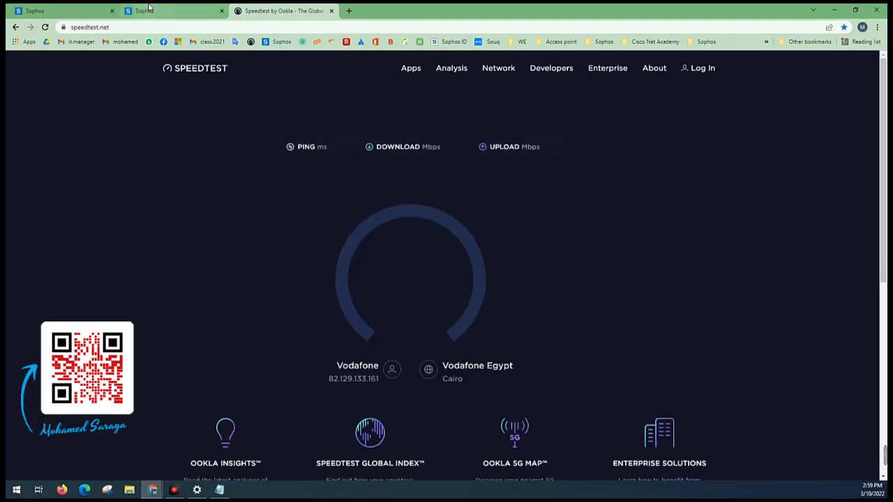
In the Basic settings 1 notes in Notepad, add the line "سرع هالخط الثانى 25 MB" below the 192.168.20.10 line
{"action": "left_click", "coordinate": [220, 491]}
{"action": "left_click", "coordinate": [609, 235]}
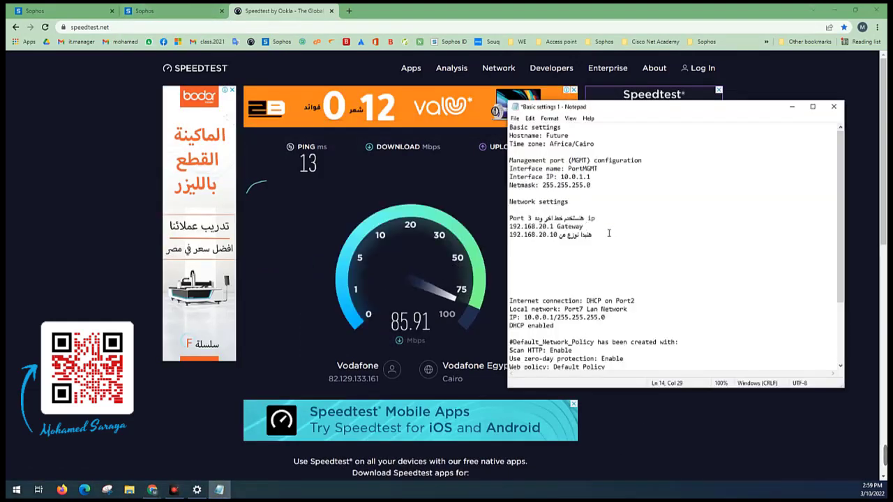
{"action": "key", "text": "Return"}
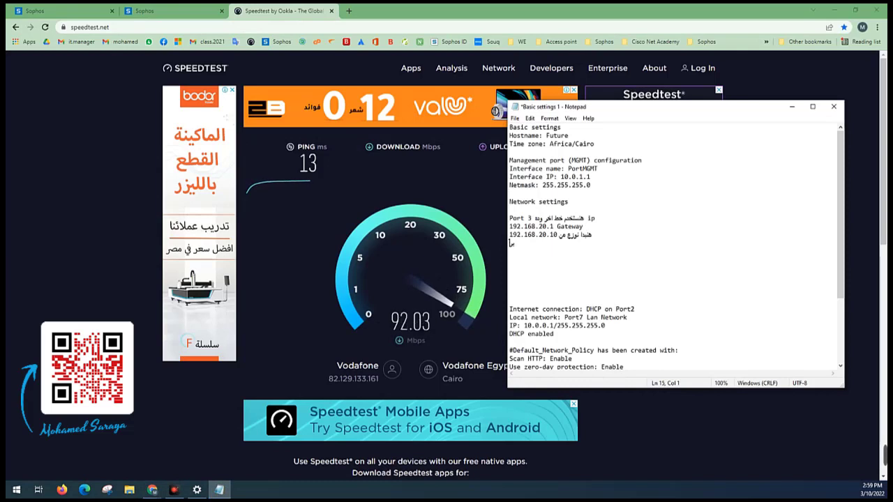
{"action": "type", "text": "بسرعه"}
{"action": "key", "text": "BackSpace"}
{"action": "key", "text": "BackSpace"}
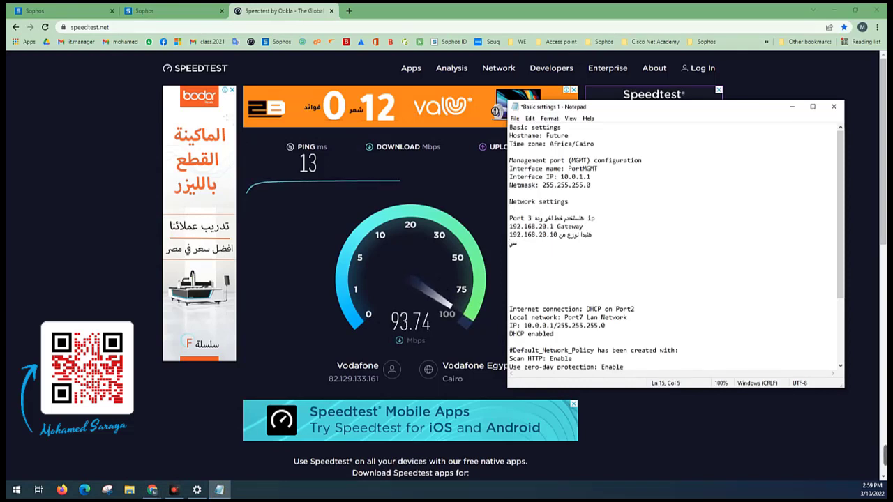
{"action": "type", "text": "هائل"}
{"action": "type", "text": "خط ال"}
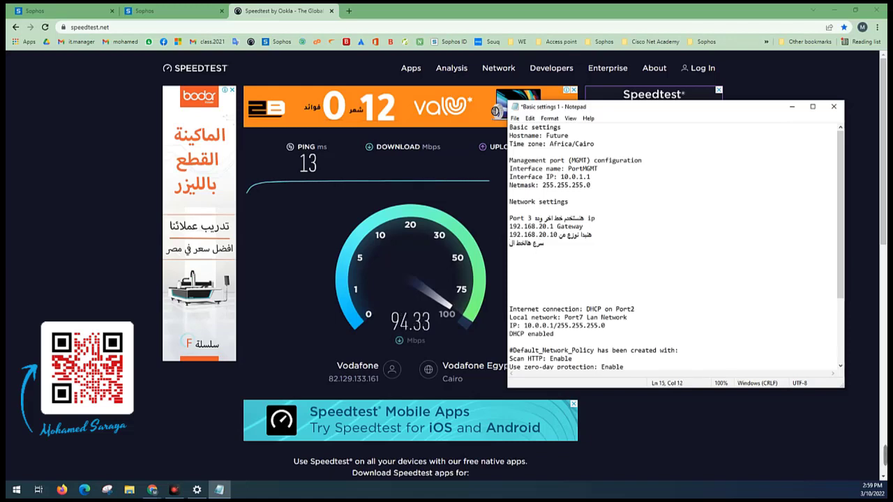
{"action": "type", "text": "أثانى "}
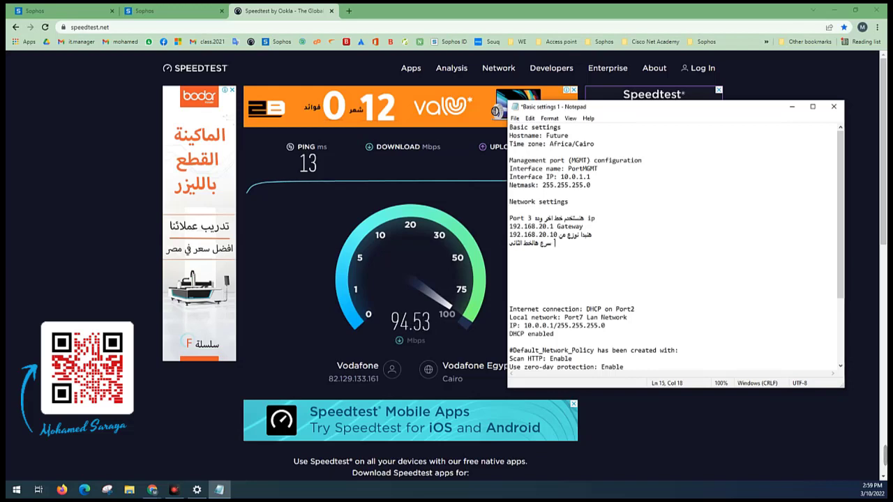
{"action": "type", "text": "25M"}
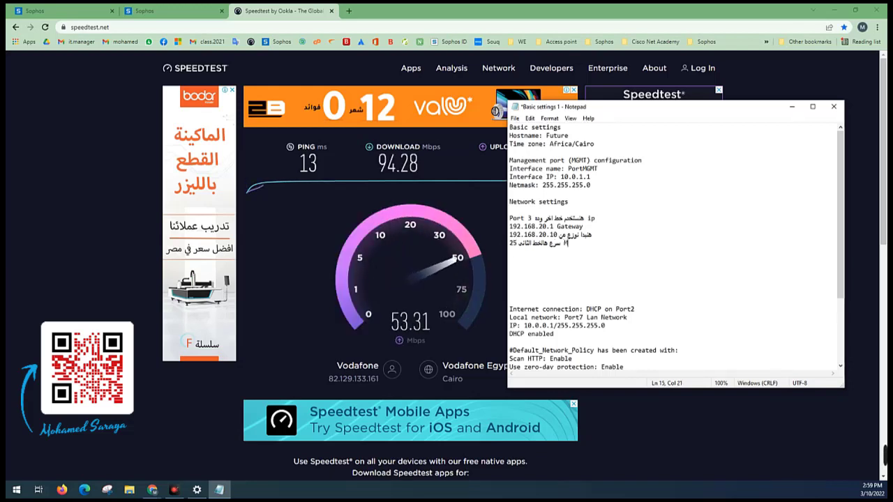
{"action": "type", "text": "B"}
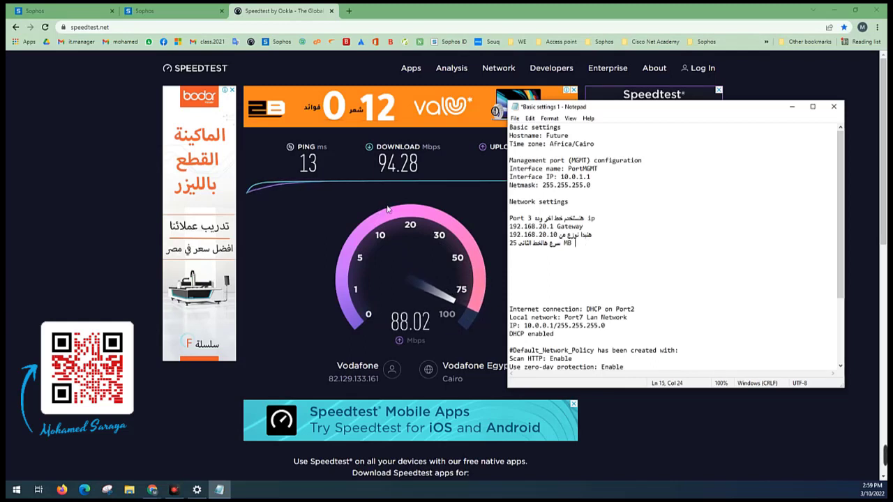
In the Sophos console, review the We gateway's status and Port3's address in the interface list
{"action": "left_click", "coordinate": [164, 7]}
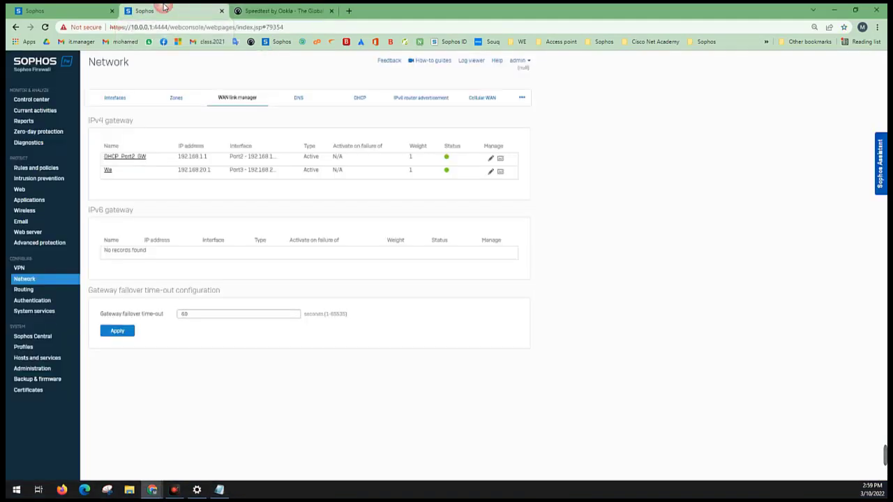
{"action": "left_click_drag", "start_coordinate": [125, 173], "coordinate": [479, 175]}
{"action": "left_click", "coordinate": [128, 102]}
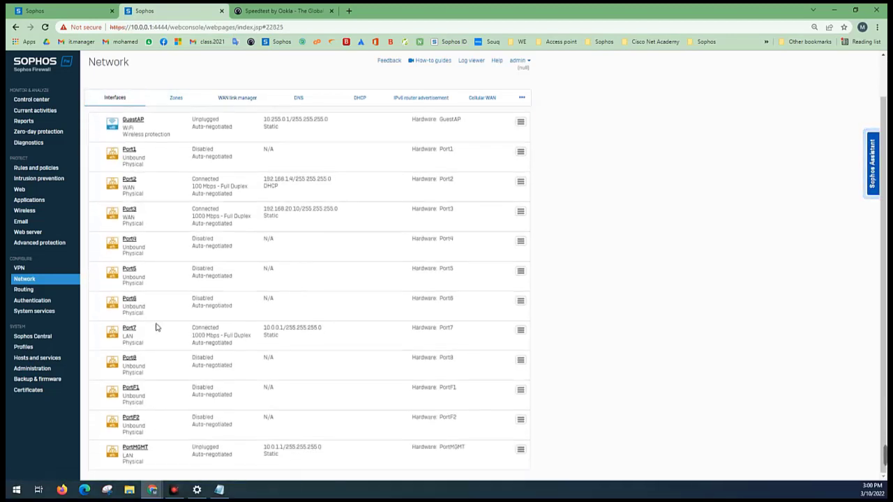
{"action": "scroll", "coordinate": [167, 272], "scroll_direction": "down", "scroll_amount": 1}
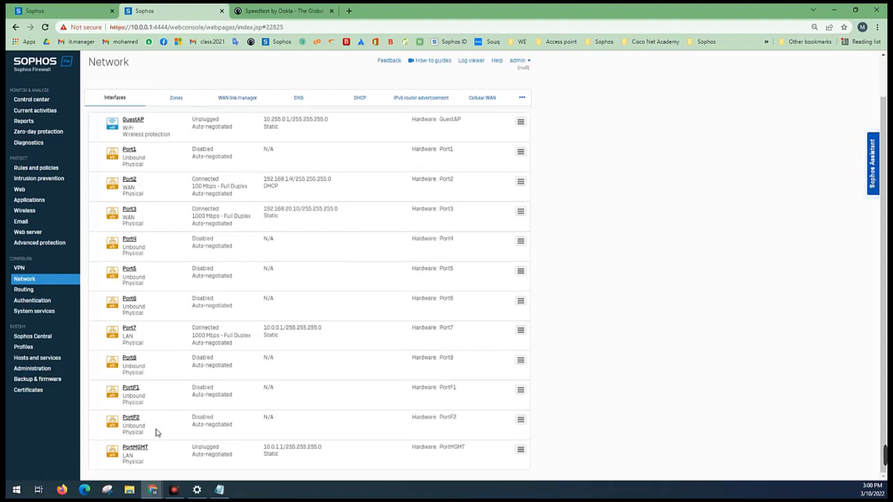
{"action": "scroll", "coordinate": [243, 454], "scroll_direction": "up", "scroll_amount": 1}
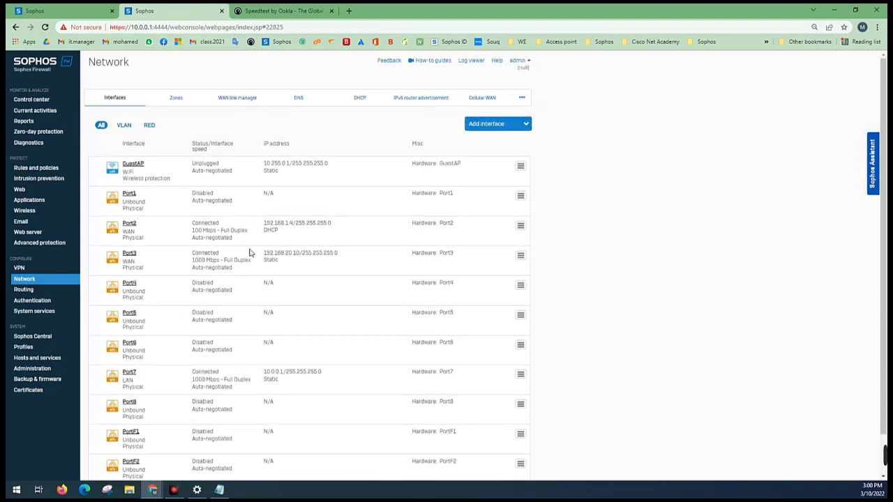
{"action": "left_click_drag", "start_coordinate": [340, 254], "coordinate": [258, 251]}
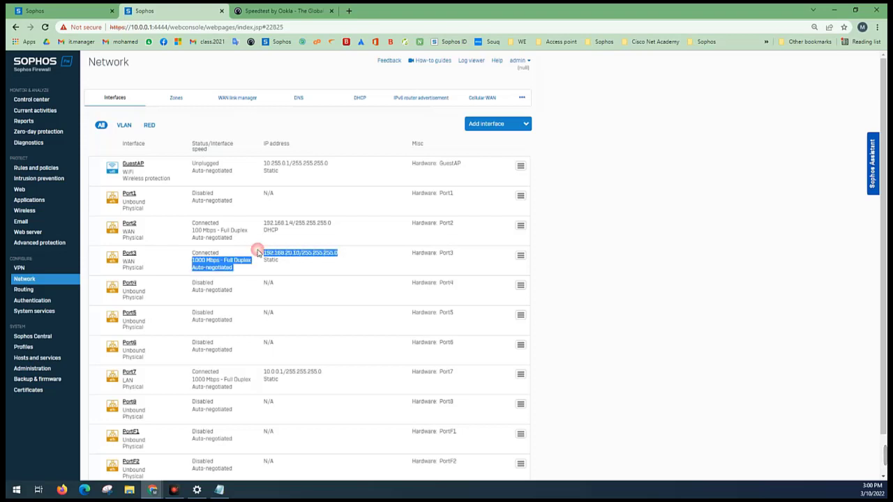
{"action": "left_click", "coordinate": [259, 260]}
{"action": "triple_click", "coordinate": [274, 256]}
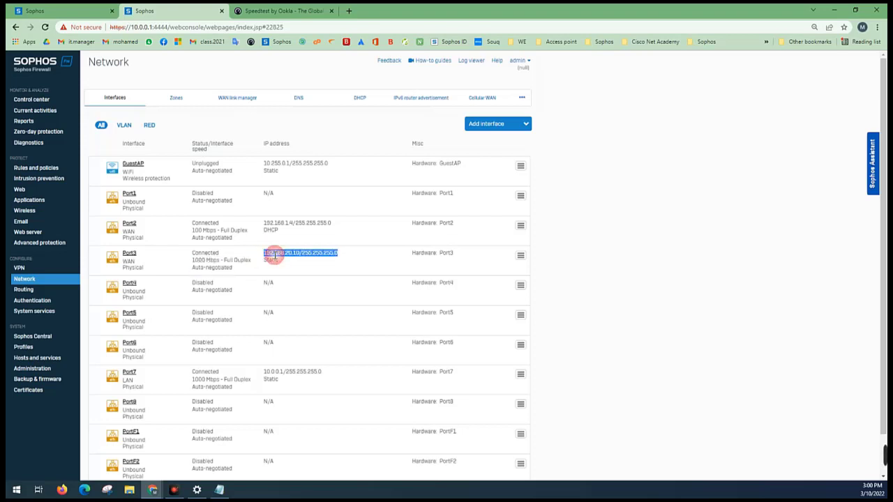
Apply the WAN link manager's gateway failover time-out of 60 seconds and confirm the configuration update
{"action": "left_click", "coordinate": [238, 98]}
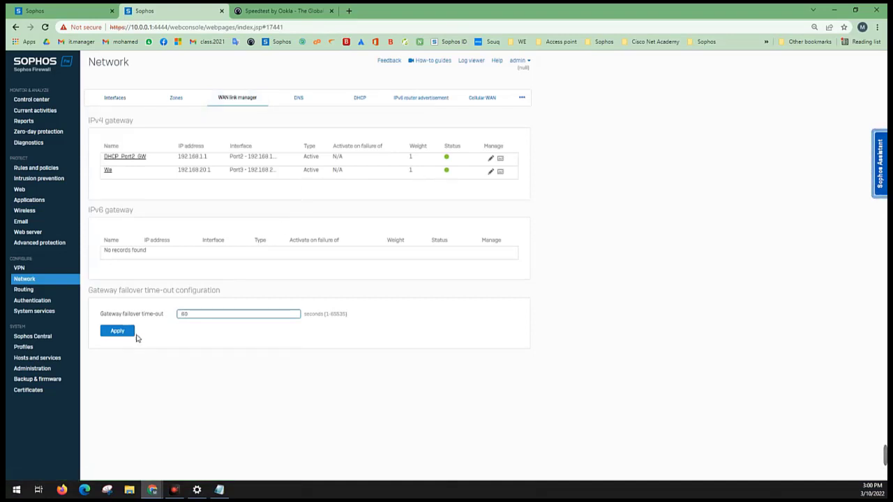
{"action": "left_click", "coordinate": [119, 332]}
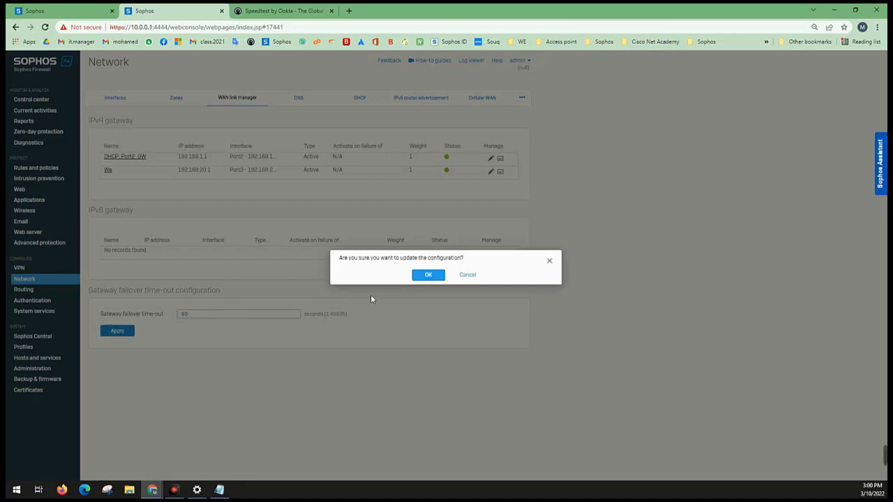
{"action": "left_click", "coordinate": [422, 275]}
Run the internet speed test again and return to the firewall's WAN link manager
{"action": "left_click", "coordinate": [245, 9]}
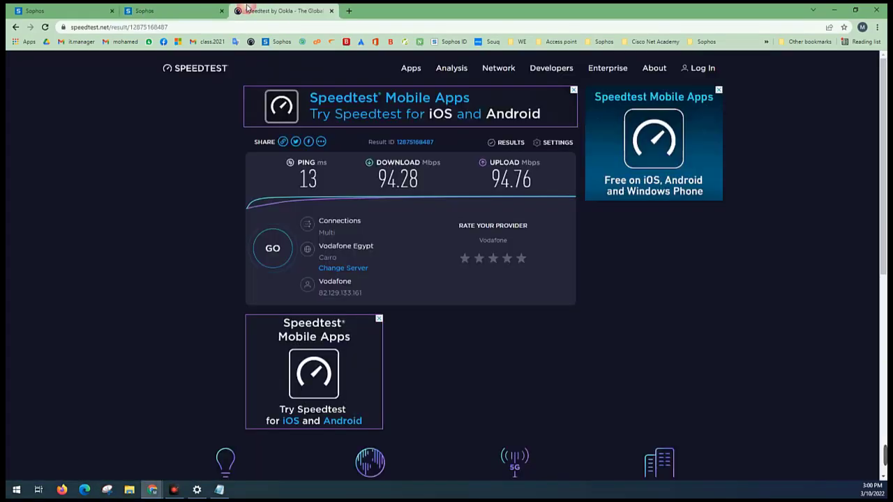
{"action": "left_click", "coordinate": [280, 256]}
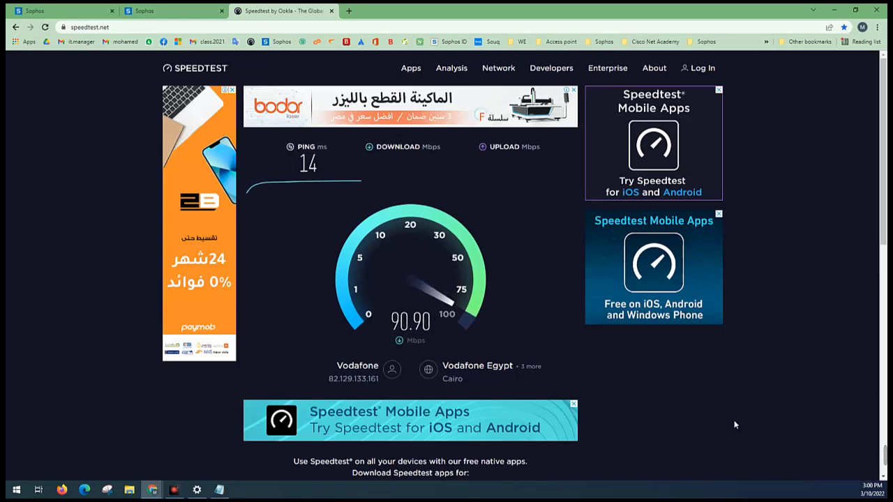
{"action": "left_click", "coordinate": [171, 10]}
In the Notepad notes, add the line "تم تشغيل الخطين" below the second line's speed, followed by a blank line
{"action": "left_click", "coordinate": [220, 490]}
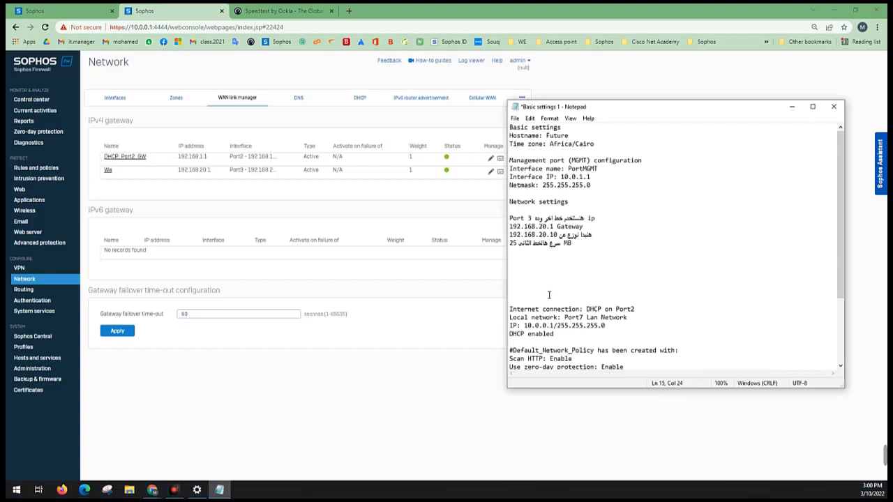
{"action": "key", "text": "Return"}
{"action": "type", "text": "ال"}
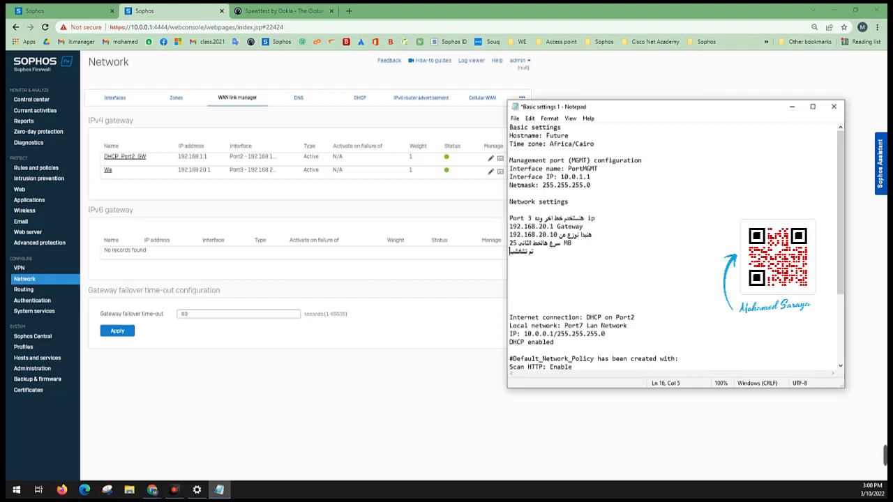
{"action": "type", "text": "تشغيل الخطين"}
{"action": "key", "text": "Return"}
{"action": "key", "text": "Return"}
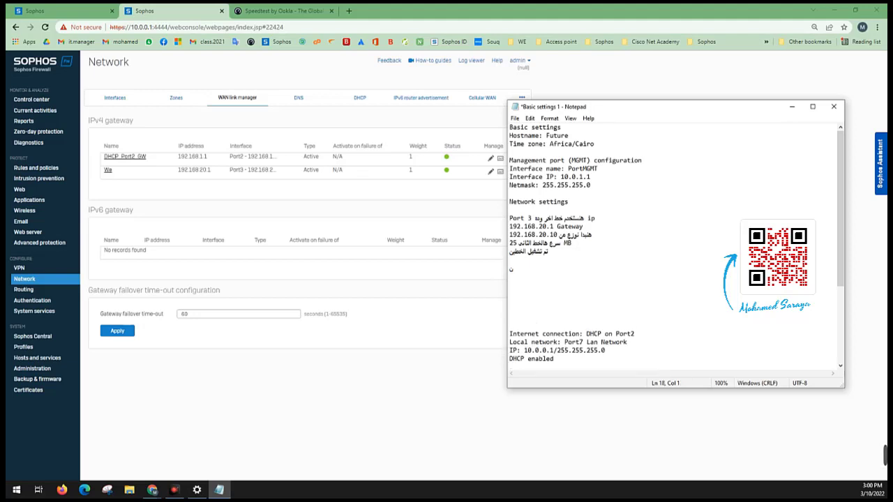
Write the note "نقدر نضيف اكثر من خط بنفس الطريق" below the blank line
{"action": "type", "text": "نقدر نضيف اكثر من خط بنفس ال"}
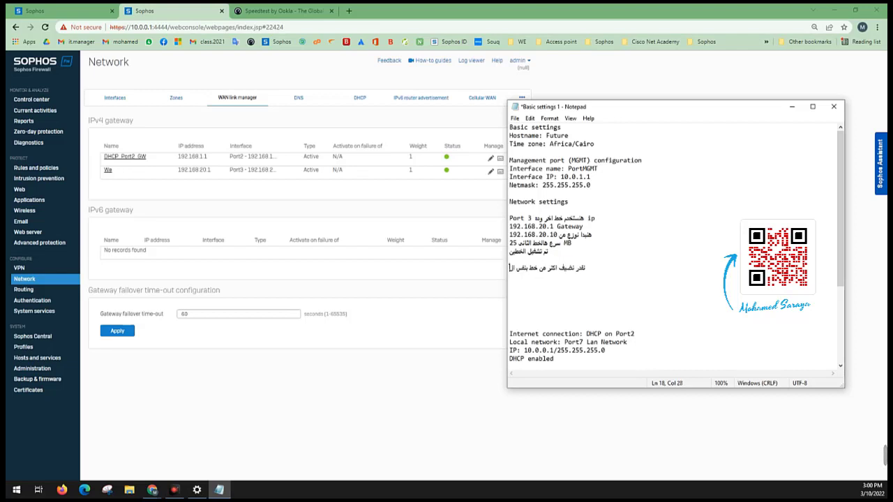
{"action": "type", "text": "طريق"}
Add the closing line "وبنجهز لشرح باقى الخطوات فى فديو اخر انتظرونا" to the notes
{"action": "key", "text": "Return"}
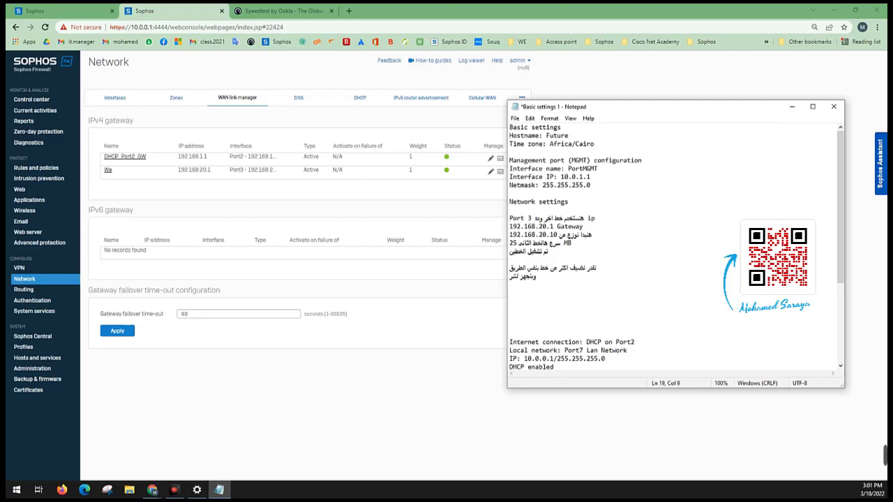
{"action": "type", "text": "رح "}
{"action": "type", "text": "باقى ال"}
{"action": "type", "text": "خ"}
{"action": "type", "text": "طوات قم"}
{"action": "key", "text": "BackSpace"}
{"action": "key", "text": "BackSpace"}
{"action": "type", "text": "فى"}
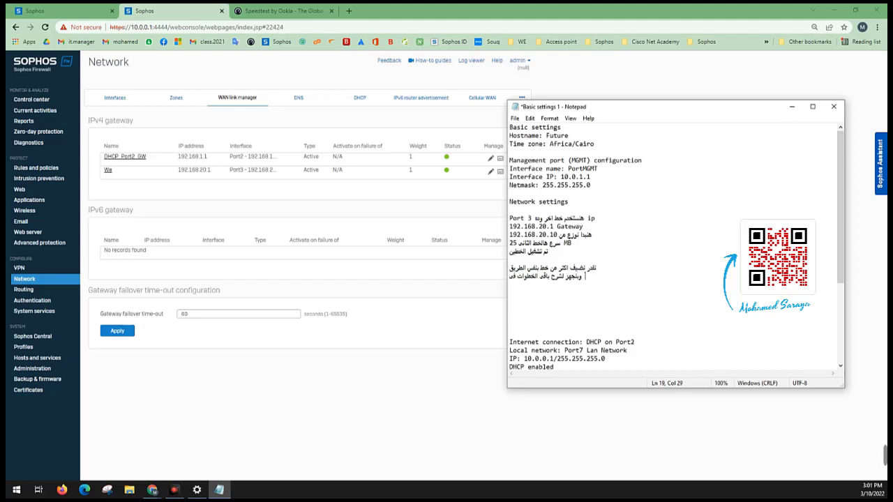
{"action": "type", "text": " فديو"}
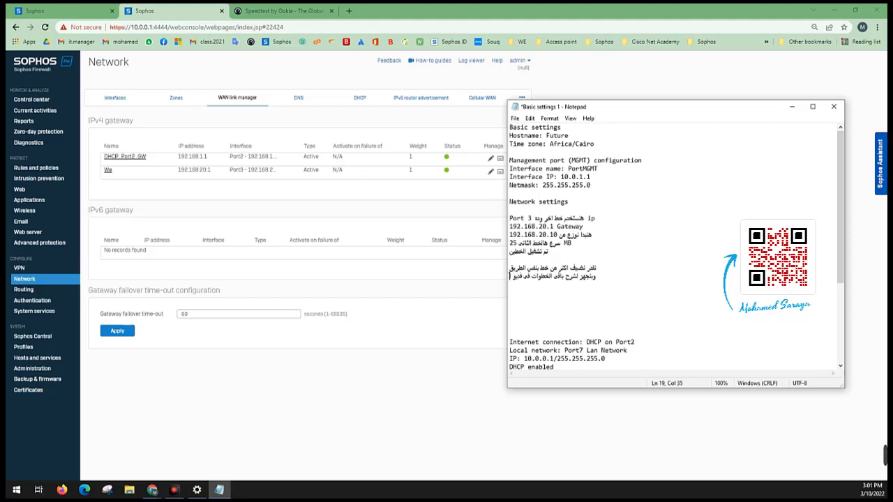
{"action": "type", "text": " اخر ا"}
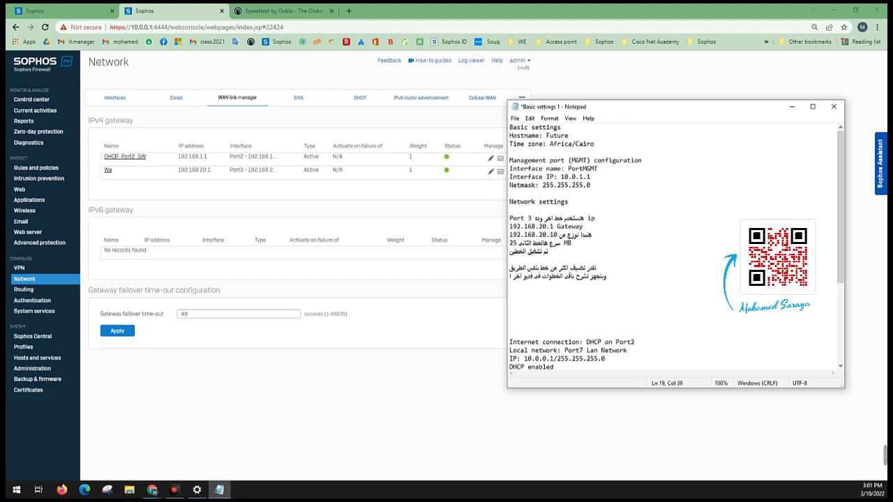
{"action": "type", "text": "نتظرونا"}
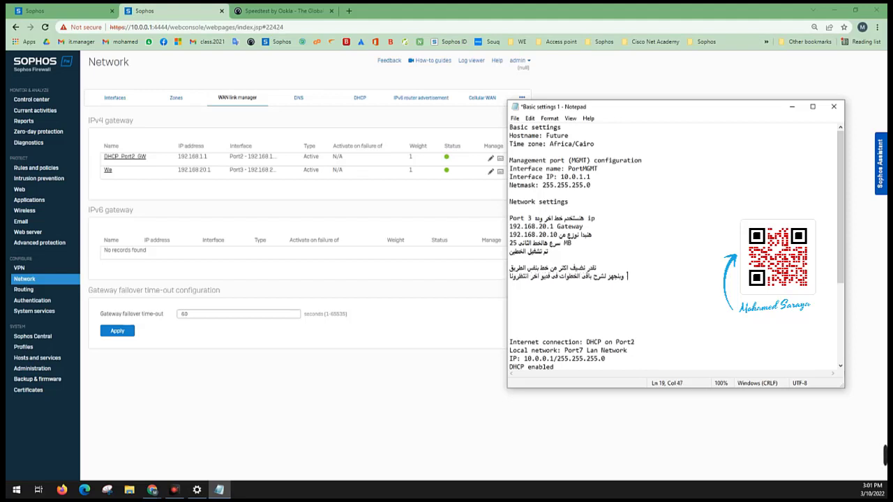